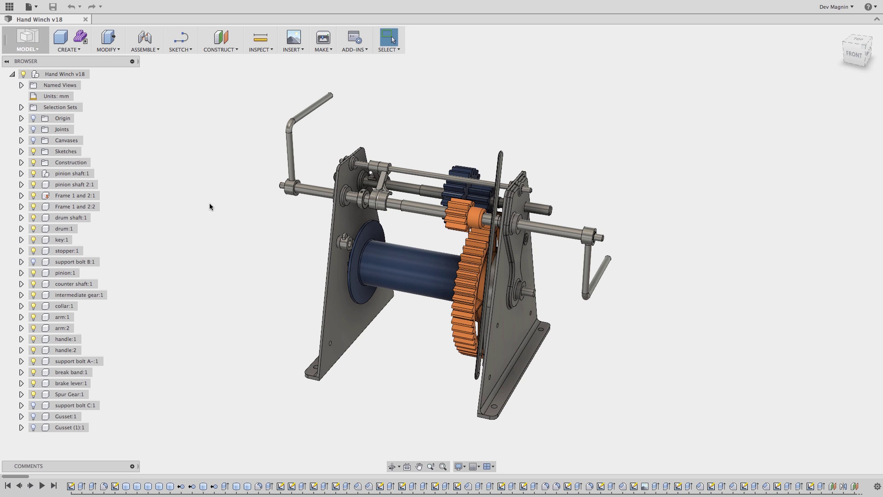
Expand the Browser's Selection Sets folder to list the Hand Winch v18 model's six saved sets
{"action": "left_click", "coordinate": [21, 108]}
Hide the 14 components of Selection Set5, leaving only the frame and shafts visible
{"action": "left_click", "coordinate": [83, 162]}
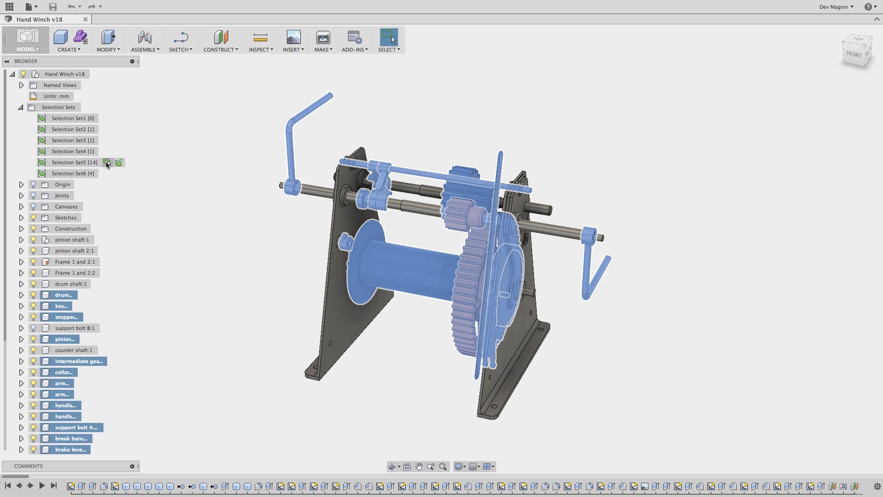
{"action": "right_click", "coordinate": [65, 294]}
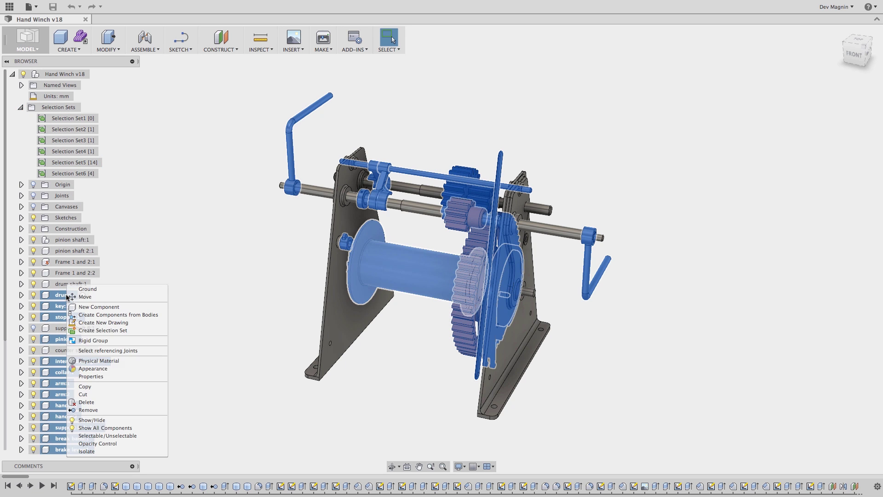
{"action": "left_click", "coordinate": [95, 420]}
Switch to the SIM workspace and nudge the model up in view
{"action": "left_click", "coordinate": [35, 50]}
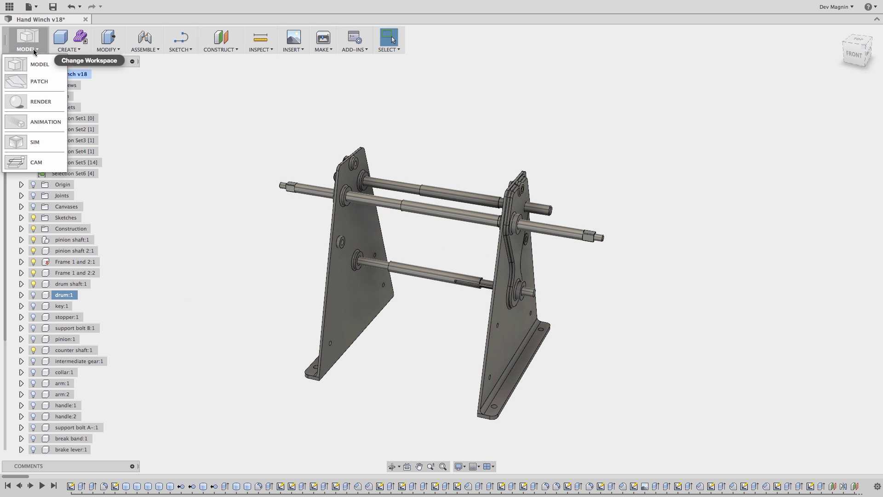
{"action": "left_click", "coordinate": [41, 142]}
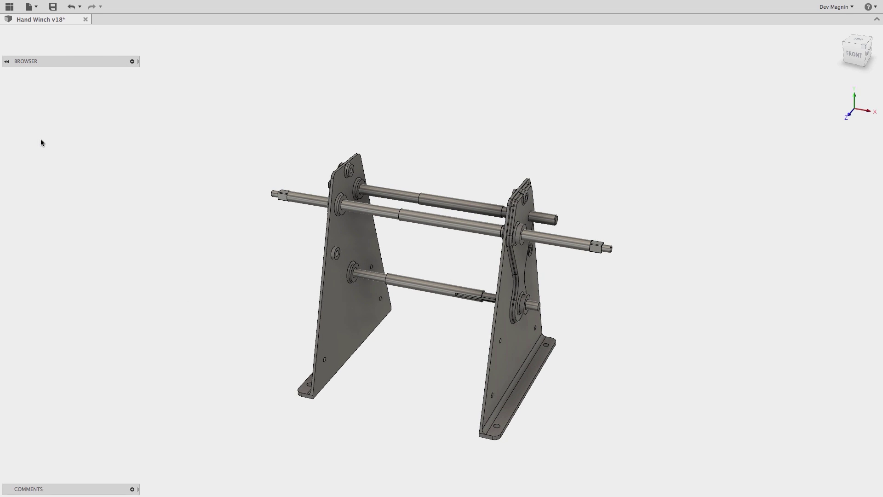
{"action": "middle_click_drag", "start_coordinate": [413, 335], "coordinate": [404, 304]}
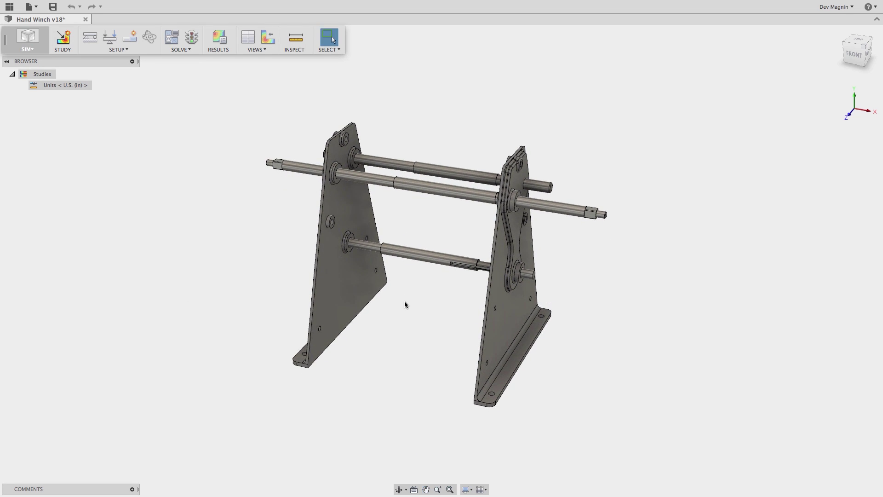
Start a Static Stress study and enable Automatic Refinement Control for adaptive mesh refinement
{"action": "left_click", "coordinate": [68, 43]}
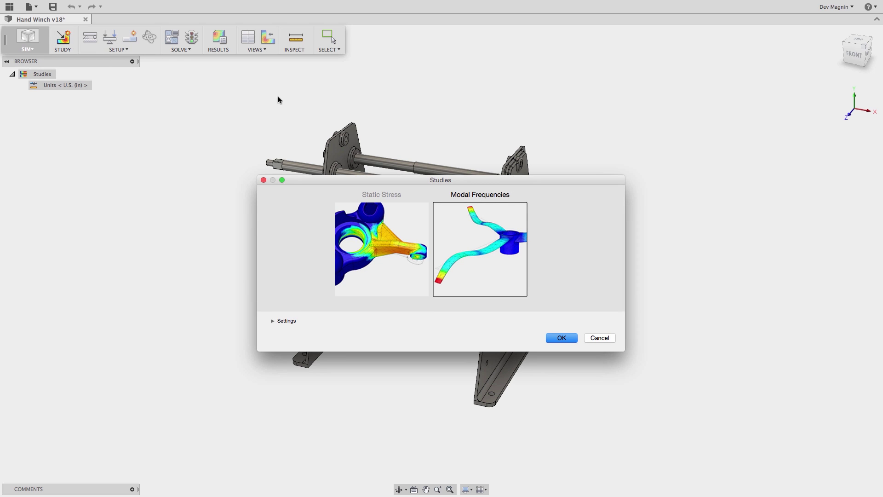
{"action": "left_click", "coordinate": [404, 240]}
{"action": "left_click_drag", "start_coordinate": [401, 185], "coordinate": [393, 118]}
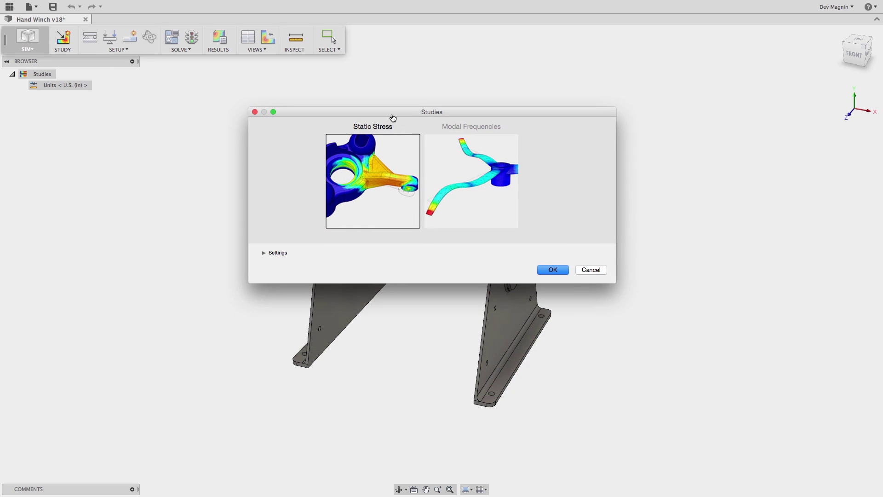
{"action": "left_click", "coordinate": [265, 252]}
{"action": "left_click", "coordinate": [302, 280]}
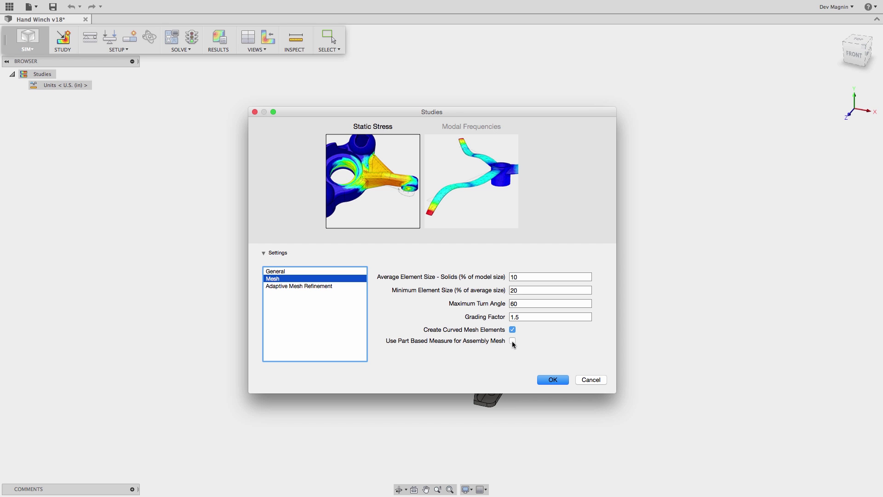
{"action": "left_click", "coordinate": [330, 287]}
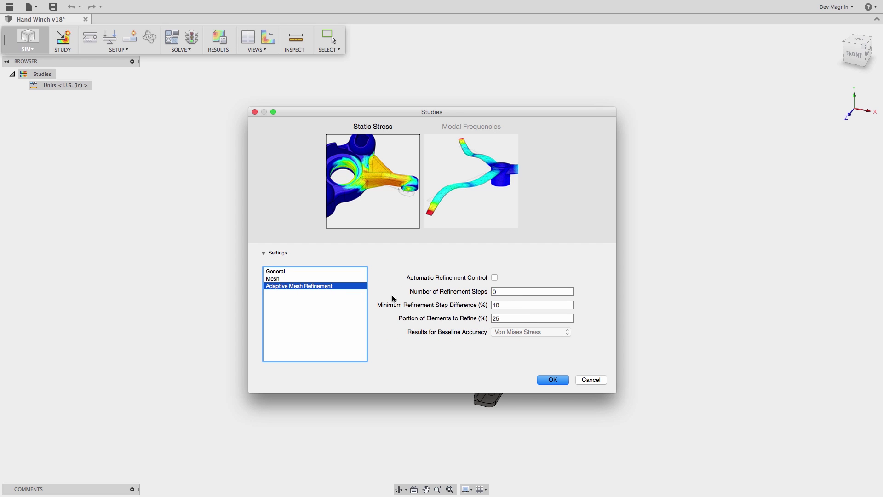
{"action": "left_click", "coordinate": [494, 278]}
Raise the refinement level, set a 7 minimum step difference, create Study 2, and select all winch bodies
{"action": "left_click_drag", "start_coordinate": [439, 301], "coordinate": [487, 304]}
{"action": "double_click", "coordinate": [500, 332]}
{"action": "type", "text": "7"}
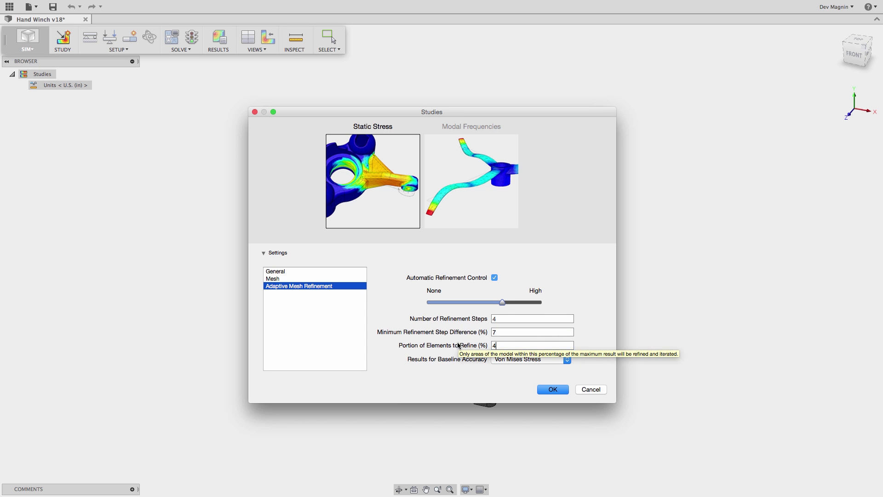
{"action": "left_click", "coordinate": [559, 390]}
{"action": "left_click_drag", "start_coordinate": [617, 438], "coordinate": [239, 115]}
{"action": "right_click", "coordinate": [348, 205]}
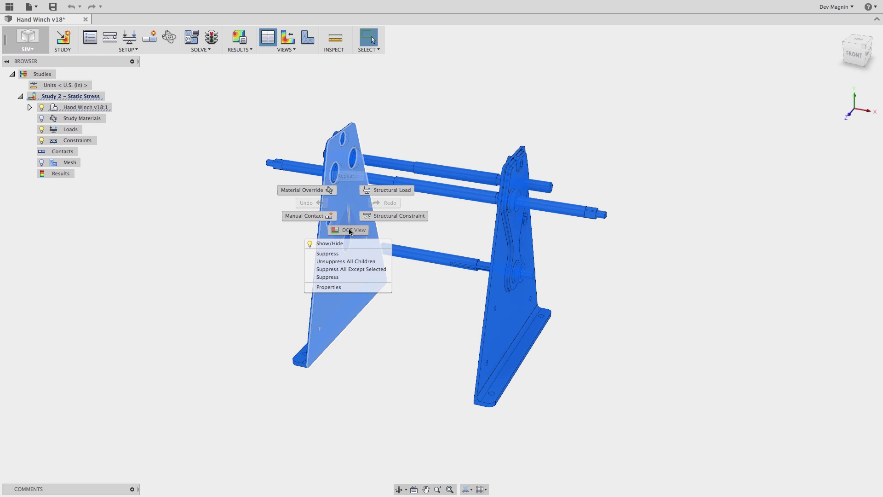
Apply a 4000 lbforce structural load to the lower shaft face over a 2.527 in radius
{"action": "left_click", "coordinate": [352, 268]}
{"action": "right_click", "coordinate": [71, 129]}
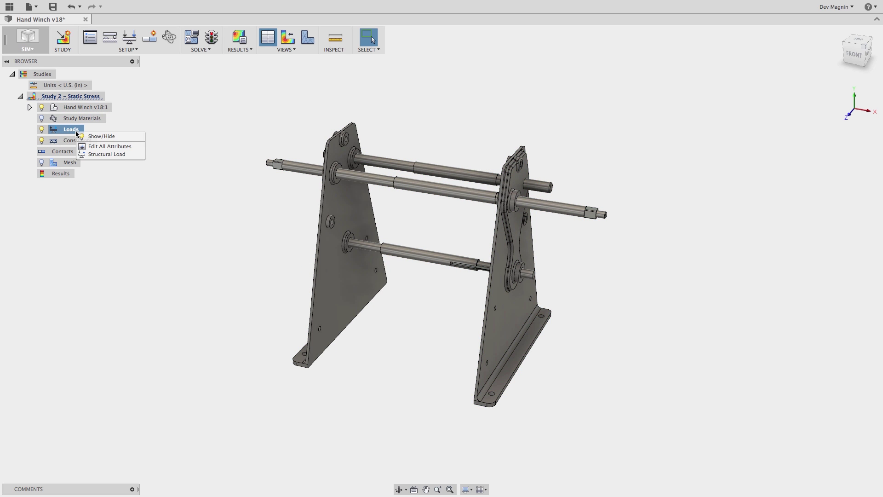
{"action": "left_click", "coordinate": [104, 154]}
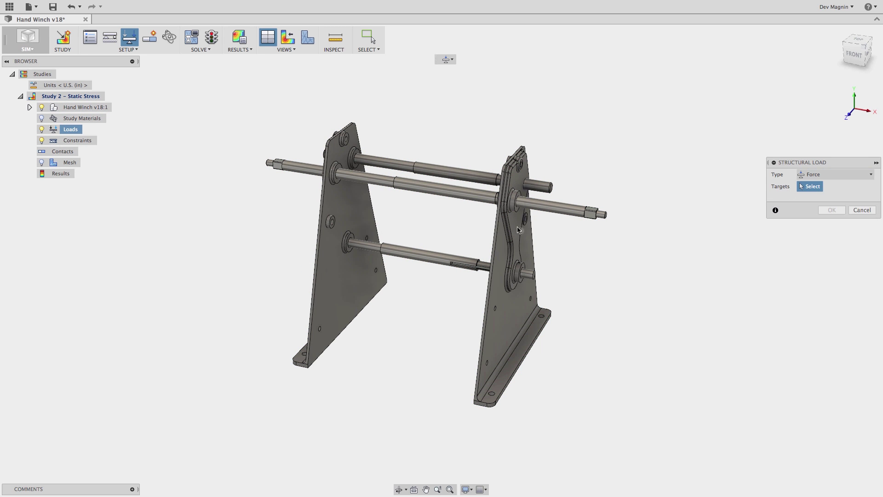
{"action": "left_click", "coordinate": [439, 257]}
{"action": "left_click", "coordinate": [431, 256]}
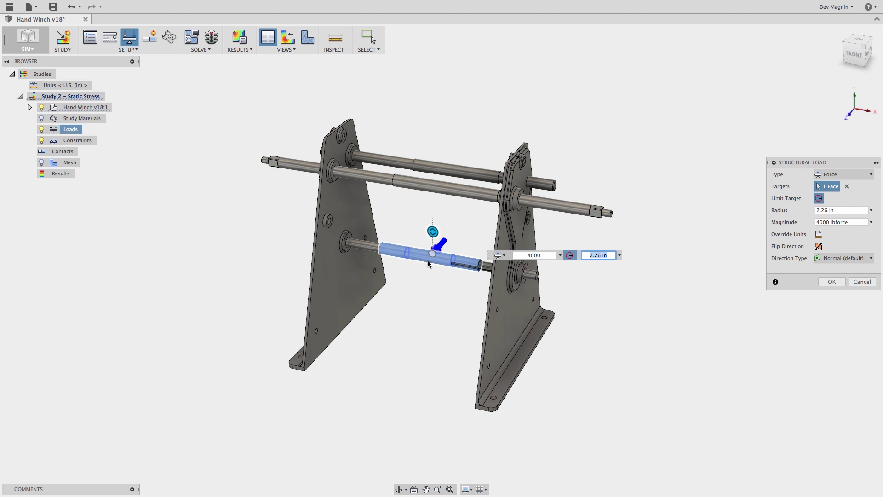
{"action": "scroll", "coordinate": [428, 264], "scroll_direction": "up", "scroll_amount": 5}
{"action": "left_click_drag", "start_coordinate": [433, 191], "coordinate": [420, 184]}
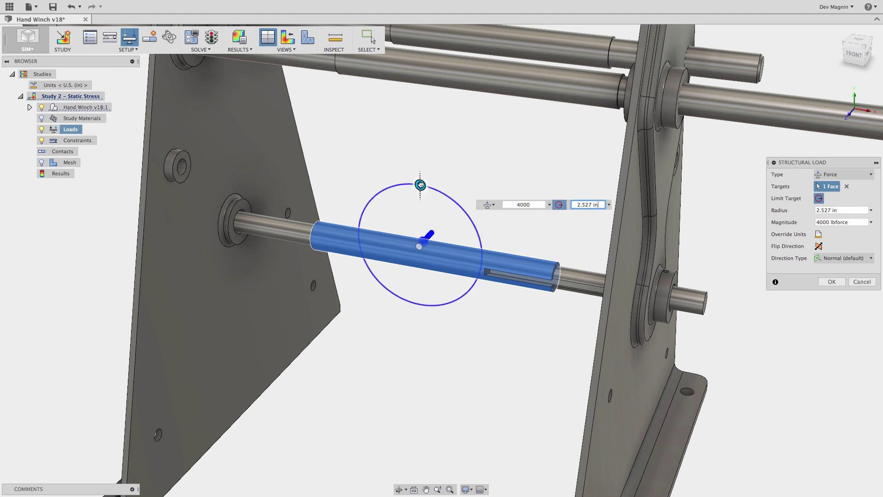
{"action": "left_click", "coordinate": [837, 282]}
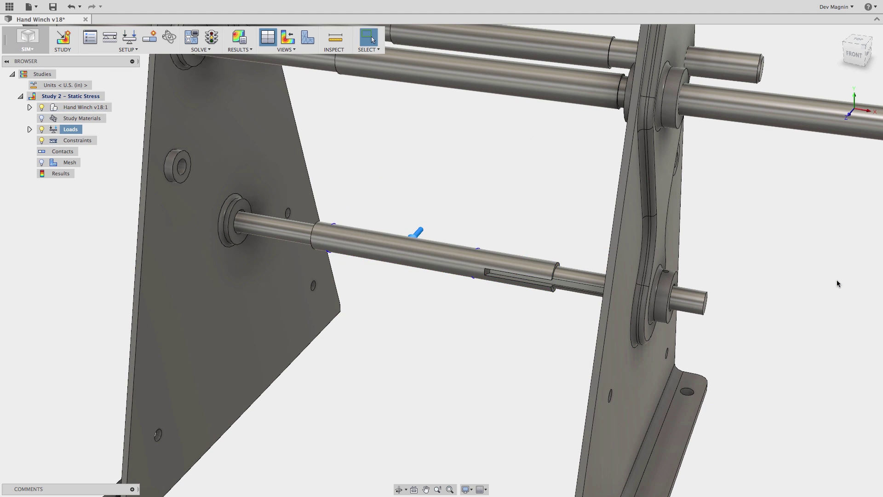
Begin a structural constraint with the view returned to its home orientation
{"action": "right_click", "coordinate": [94, 140]}
{"action": "left_click", "coordinate": [115, 147]}
{"action": "key", "text": "F6"}
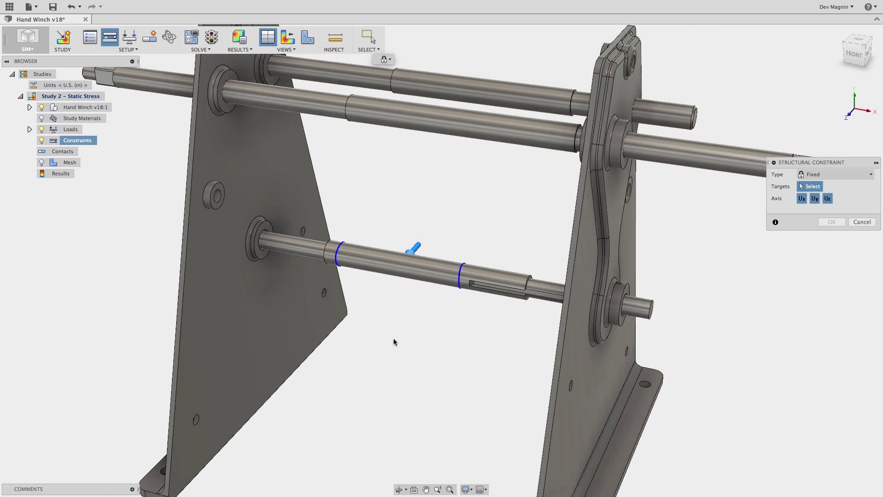
Fix both base-plate bottom faces with a Fixed constraint
{"action": "left_click", "coordinate": [340, 373]}
{"action": "left_click", "coordinate": [607, 295]}
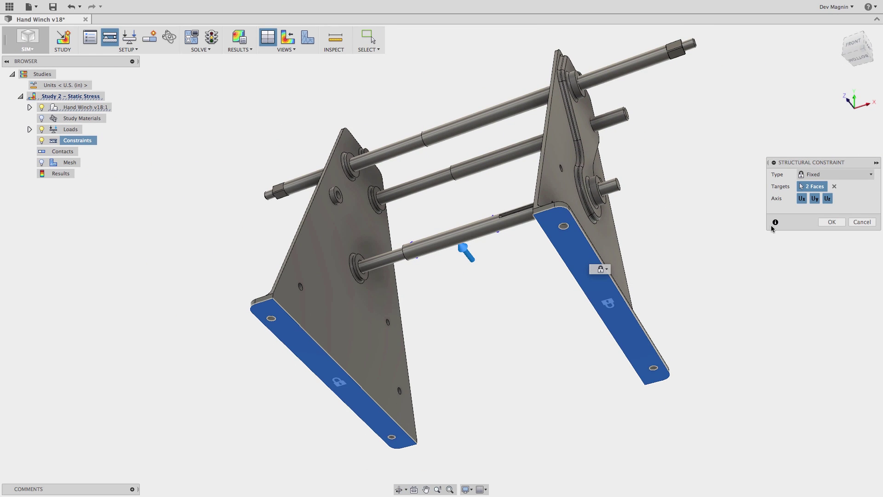
{"action": "left_click", "coordinate": [833, 222]}
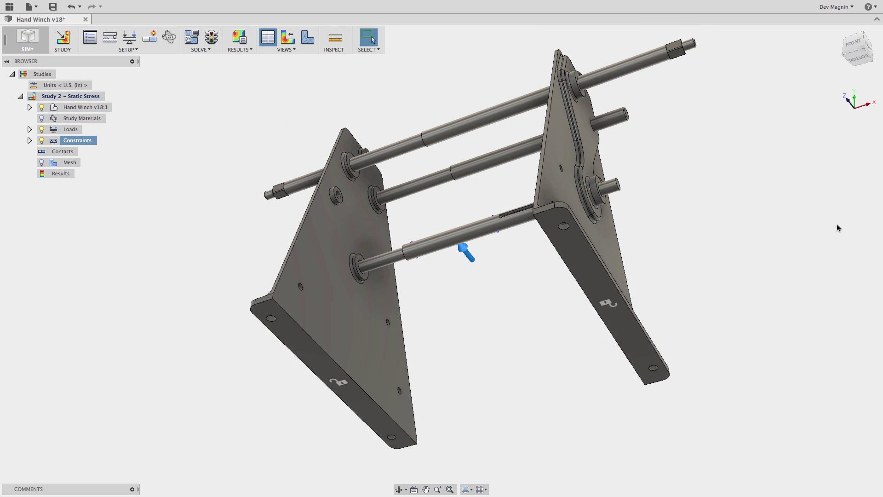
Add a Pinned constraint on the four bolt-hole faces, then generate automatic contacts
{"action": "left_click", "coordinate": [110, 37]}
{"action": "left_click", "coordinate": [817, 175]}
{"action": "left_click", "coordinate": [816, 195]}
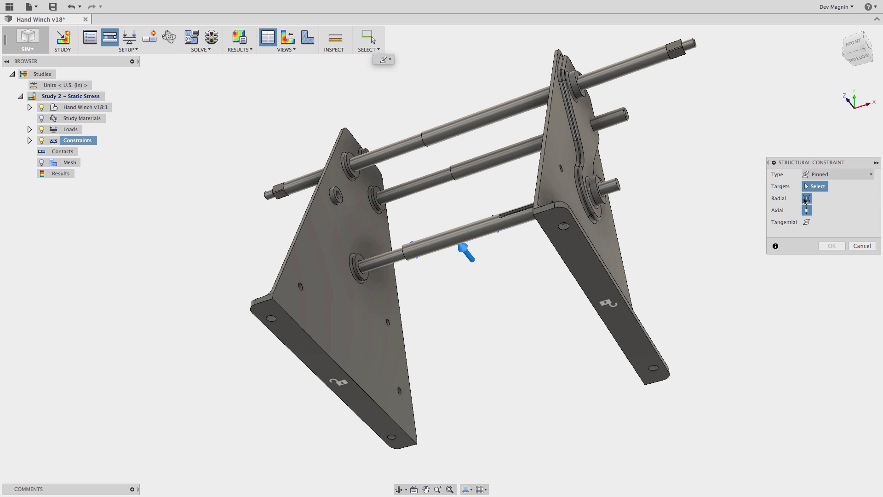
{"action": "left_click", "coordinate": [563, 224]}
{"action": "left_click", "coordinate": [653, 365]}
{"action": "left_click", "coordinate": [391, 436]}
{"action": "left_click", "coordinate": [271, 320]}
{"action": "right_click_drag", "start_coordinate": [424, 321], "coordinate": [497, 320]}
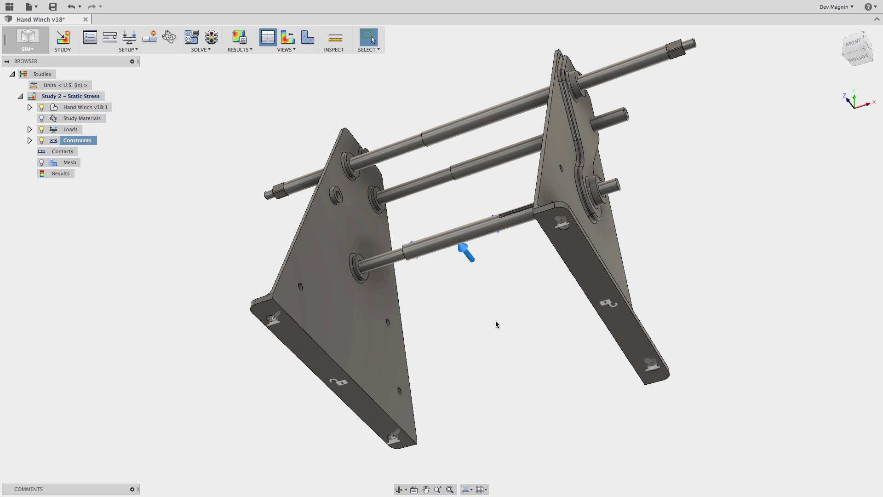
{"action": "right_click", "coordinate": [68, 150]}
{"action": "left_click", "coordinate": [97, 184]}
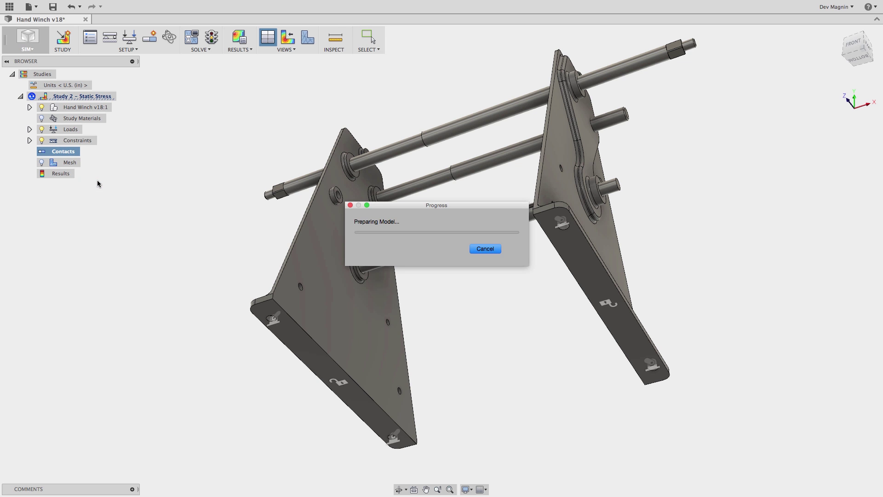
Inspect the five generated contacts, Bonded1 through Bonded5, from several viewpoints
{"action": "middle_click_drag", "start_coordinate": [438, 287], "coordinate": [485, 347], "text": "shift"}
{"action": "left_click", "coordinate": [29, 151]}
{"action": "left_click", "coordinate": [57, 162]}
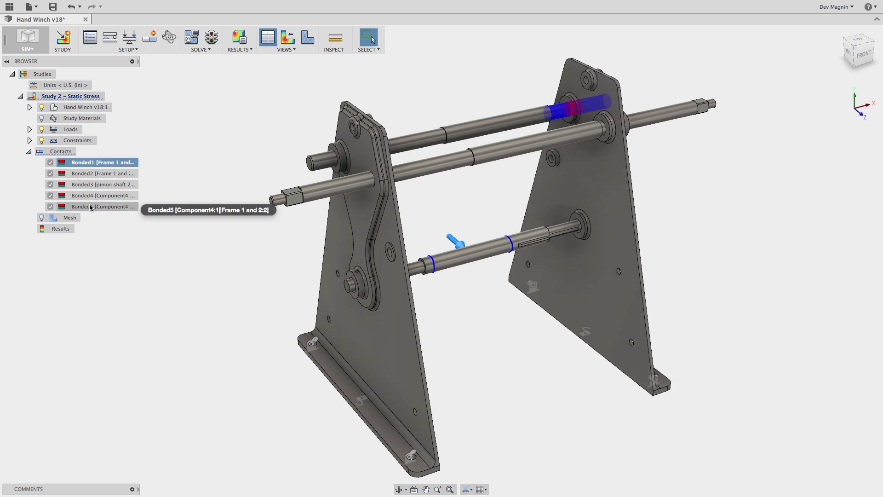
{"action": "left_click", "coordinate": [73, 207], "text": "shift"}
{"action": "key", "text": "Escape"}
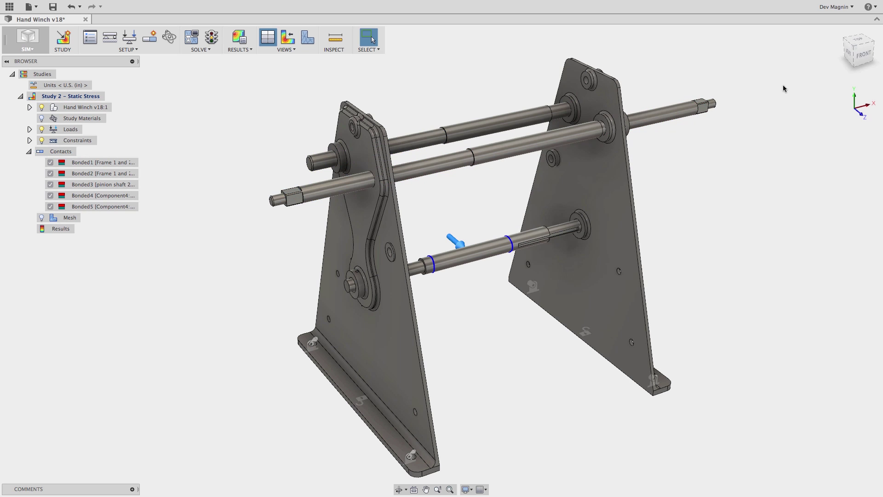
{"action": "left_click", "coordinate": [848, 51]}
{"action": "scroll", "coordinate": [463, 253], "scroll_direction": "up", "scroll_amount": 3}
{"action": "scroll", "coordinate": [460, 251], "scroll_direction": "up", "scroll_amount": 4}
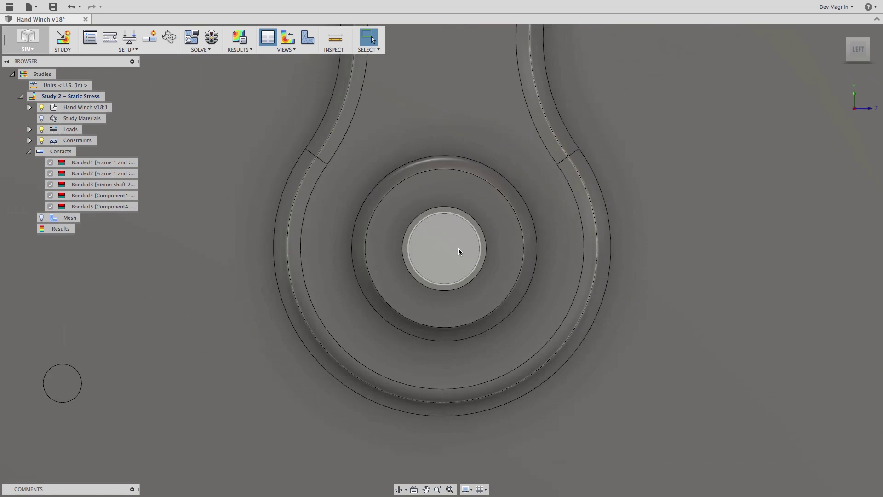
{"action": "key", "text": "F6"}
{"action": "key", "text": "shift+F6"}
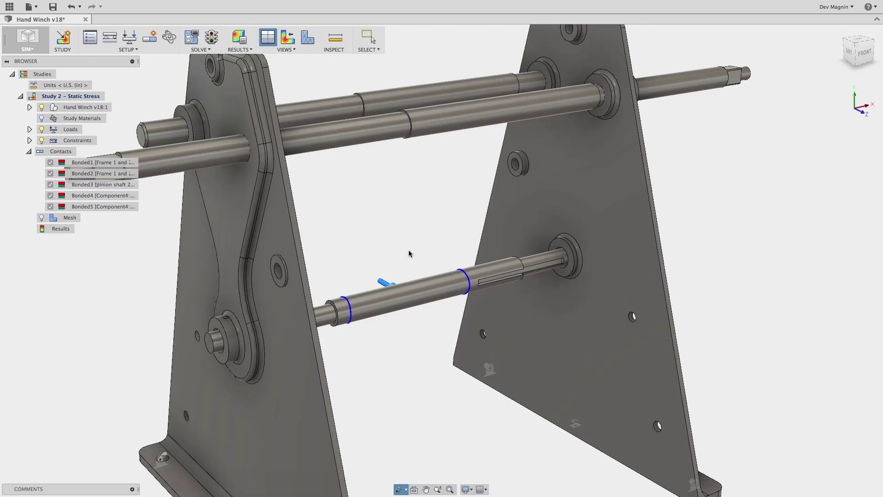
Check the Degrees of Freedom View, finding the lower drum shaft free, then begin a manual contact
{"action": "right_click", "coordinate": [57, 153]}
{"action": "left_click", "coordinate": [143, 184]}
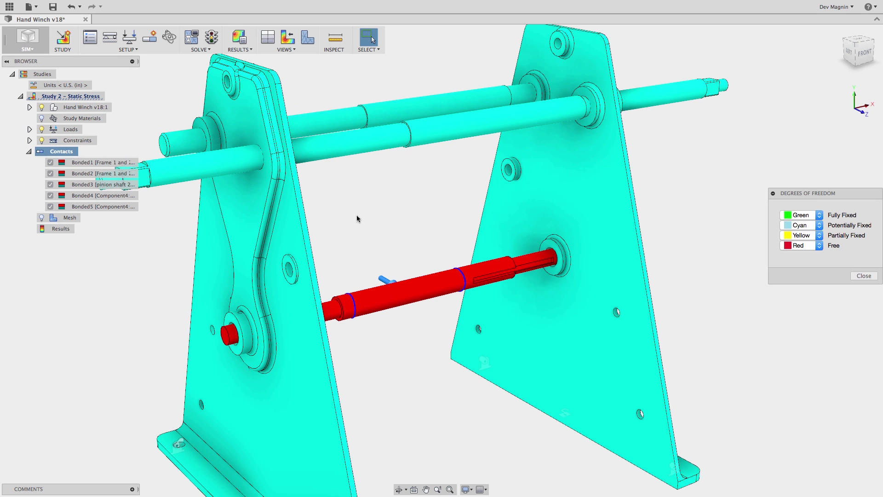
{"action": "left_click", "coordinate": [864, 276]}
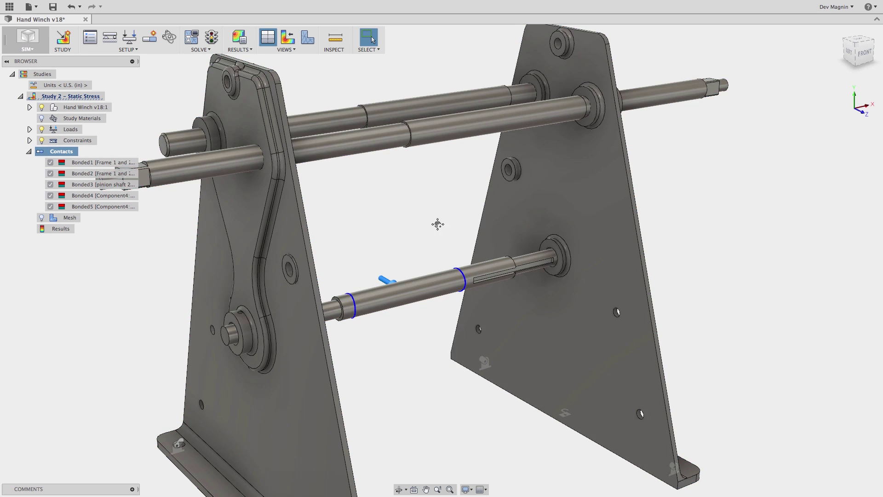
{"action": "right_click", "coordinate": [58, 153]}
{"action": "left_click", "coordinate": [87, 175]}
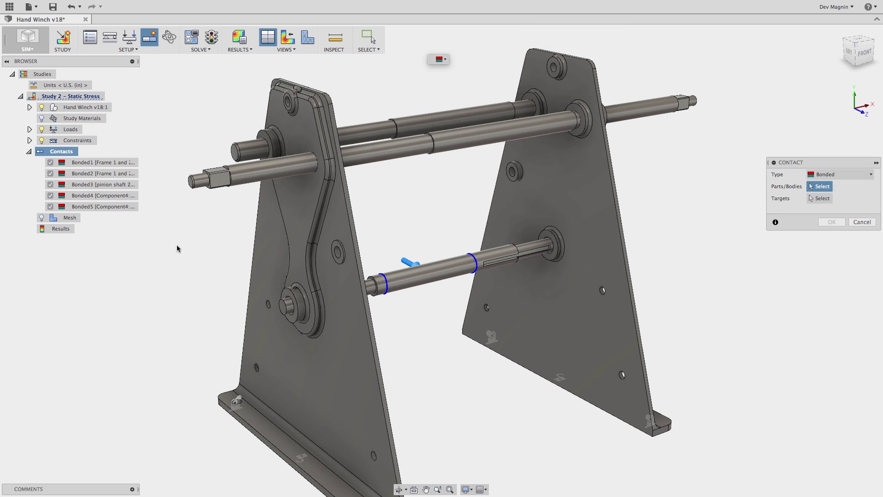
Create manual contact Bonded6 bonding the drum shaft to the first frame plate
{"action": "left_click", "coordinate": [278, 281]}
{"action": "left_click", "coordinate": [292, 302]}
{"action": "left_click", "coordinate": [297, 309]}
{"action": "left_click", "coordinate": [317, 332]}
{"action": "key", "text": "Return"}
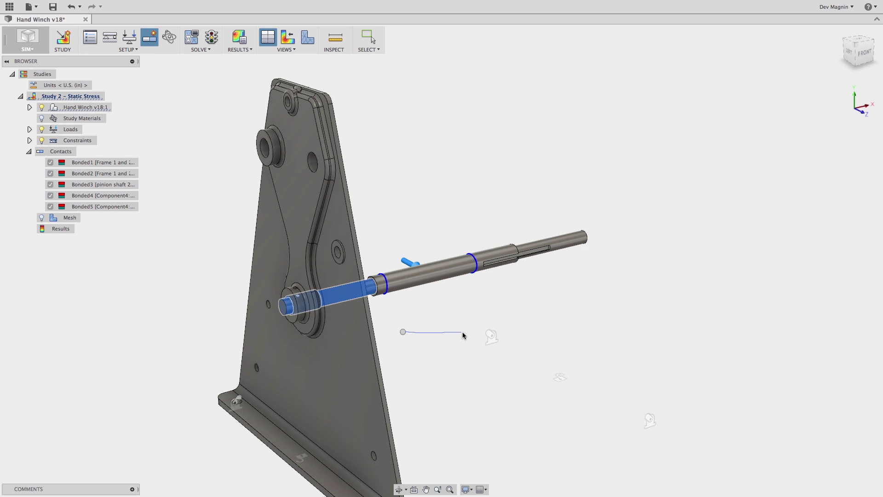
Create manual contact Bonded7 bonding the drum shaft to the other frame plate
{"action": "right_click", "coordinate": [64, 152]}
{"action": "left_click", "coordinate": [92, 176]}
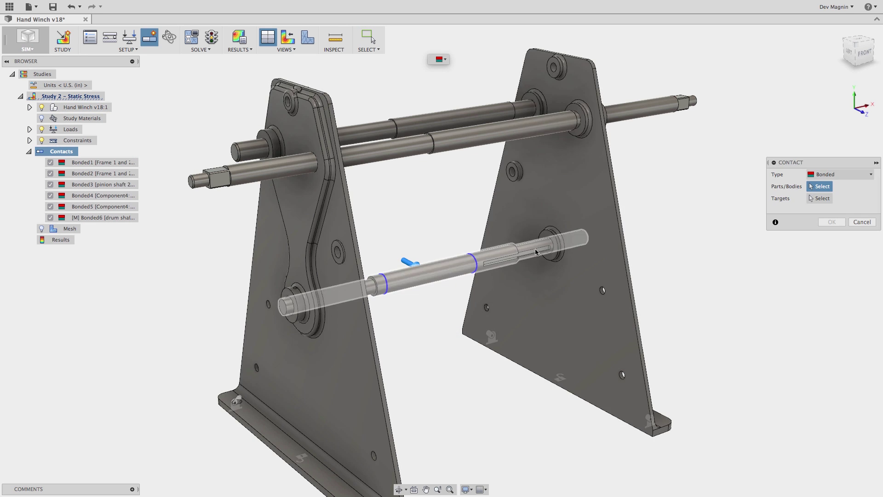
{"action": "left_click", "coordinate": [437, 271]}
{"action": "left_click", "coordinate": [580, 256]}
{"action": "left_click", "coordinate": [555, 246]}
{"action": "left_click", "coordinate": [555, 246]}
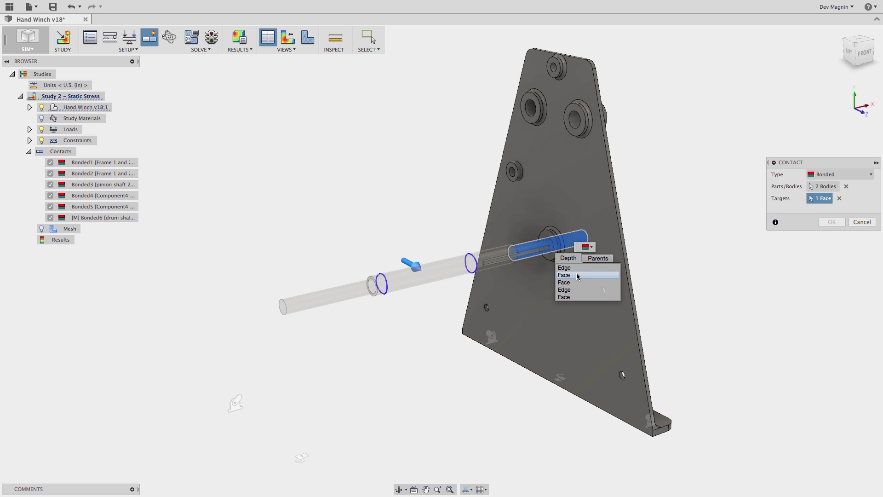
{"action": "left_click", "coordinate": [575, 278]}
{"action": "right_click", "coordinate": [705, 277]}
{"action": "left_click", "coordinate": [707, 279]}
Confirm in the Degrees of Freedom View that no parts are free, then solve the study
{"action": "right_click", "coordinate": [60, 151]}
{"action": "left_click", "coordinate": [69, 161]}
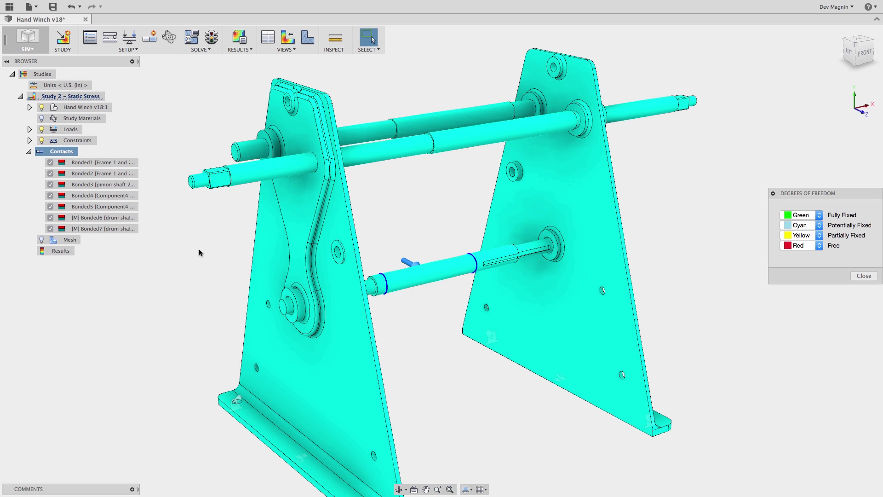
{"action": "left_click", "coordinate": [864, 276]}
{"action": "left_click", "coordinate": [197, 41]}
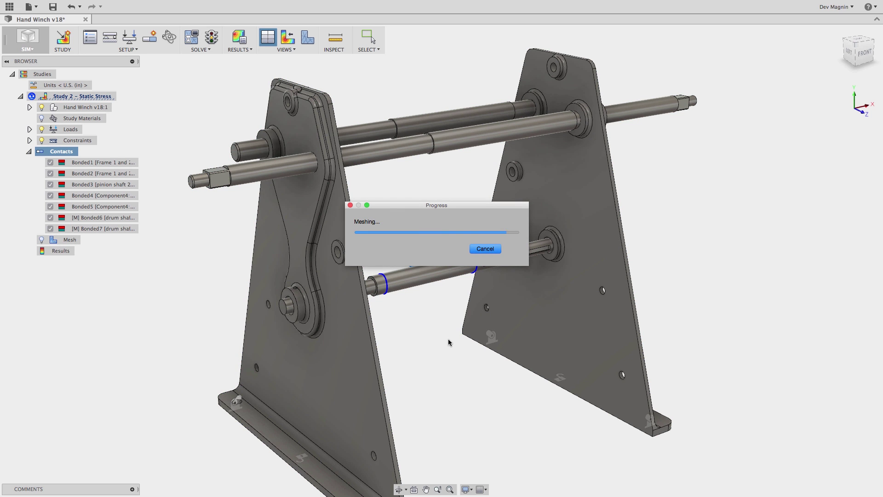
Orbit the meshed winch and return to the home view while Study 2 solves
{"action": "middle_click_drag", "start_coordinate": [448, 340], "coordinate": [401, 345], "text": "shift"}
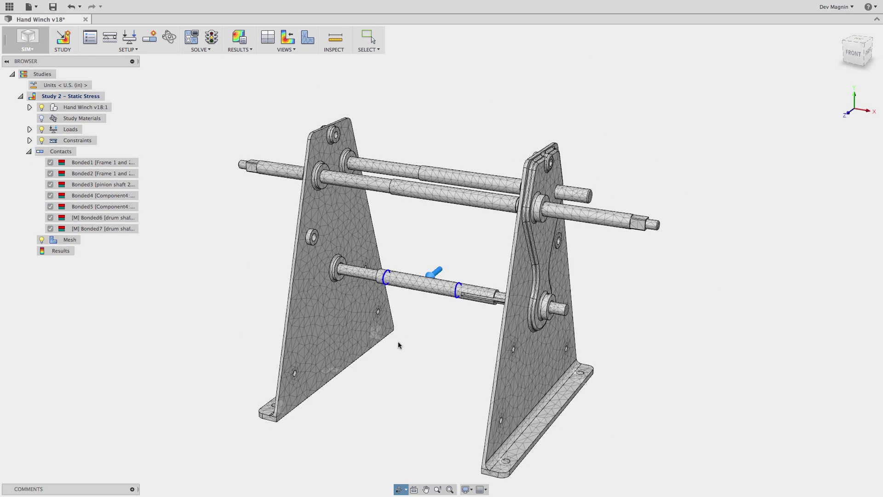
{"action": "left_click", "coordinate": [211, 40]}
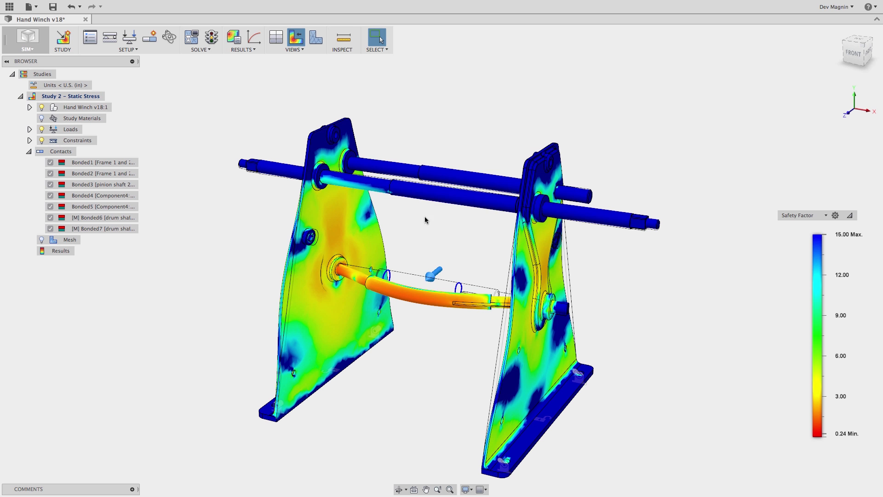
Play the results animation, then close it
{"action": "left_click", "coordinate": [253, 50]}
{"action": "left_click", "coordinate": [244, 65]}
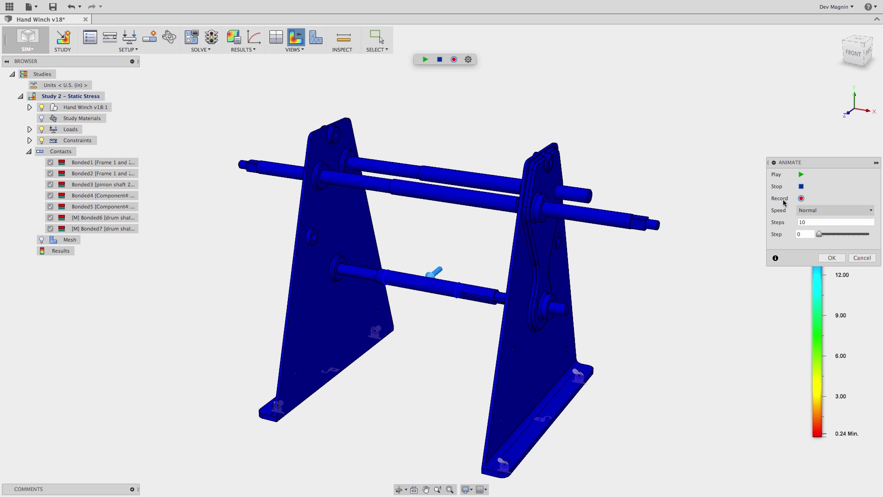
{"action": "left_click", "coordinate": [800, 178]}
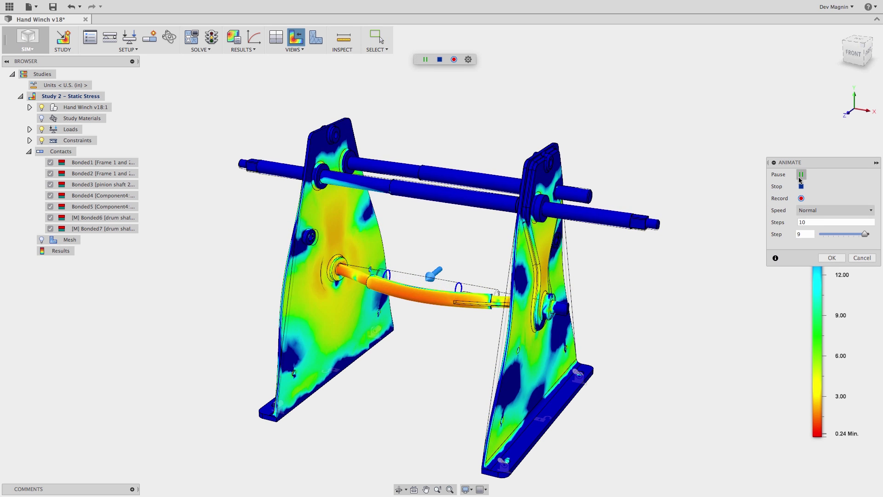
{"action": "left_click", "coordinate": [833, 258]}
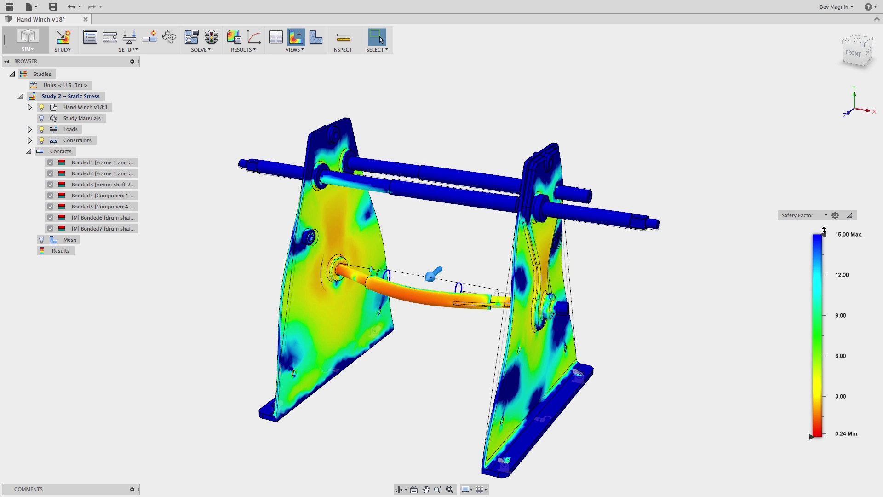
Display Von Mises stress, then Total displacement, peaking at 8.152E-02 in on the drum shaft
{"action": "left_click", "coordinate": [826, 215]}
{"action": "left_click", "coordinate": [803, 237]}
{"action": "left_click", "coordinate": [785, 216]}
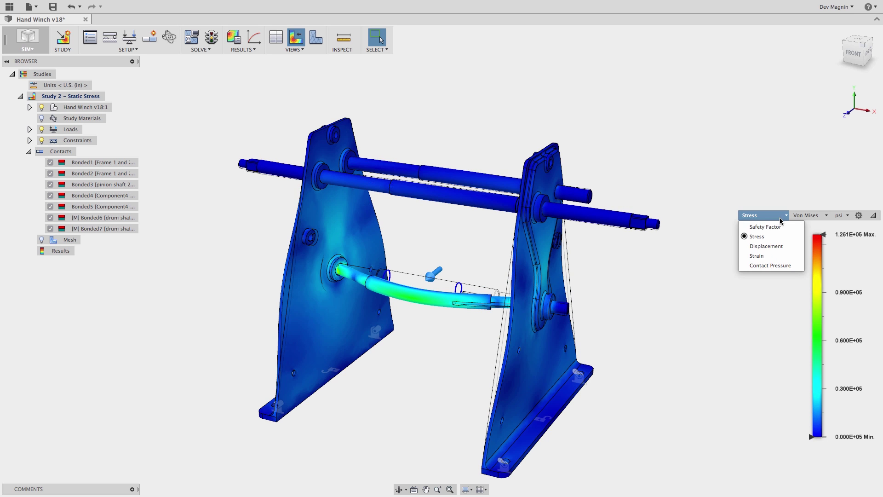
{"action": "left_click", "coordinate": [774, 247]}
{"action": "middle_click_drag", "start_coordinate": [470, 236], "coordinate": [396, 240], "text": "shift"}
Check the convergence plot for Displacement, Total
{"action": "left_click", "coordinate": [254, 41]}
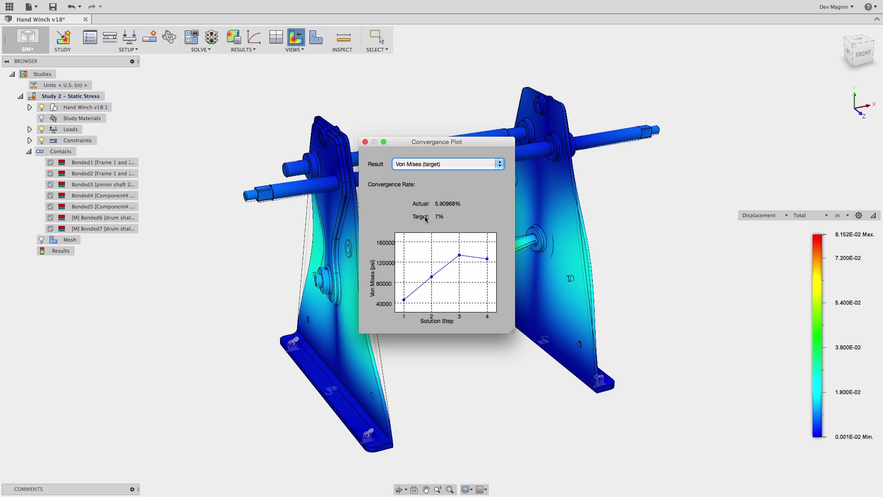
{"action": "left_click", "coordinate": [430, 165]}
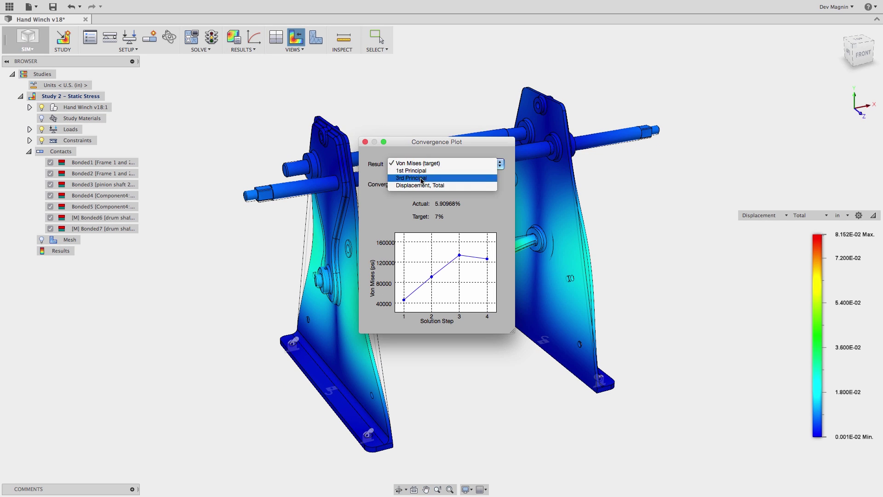
{"action": "left_click", "coordinate": [420, 185]}
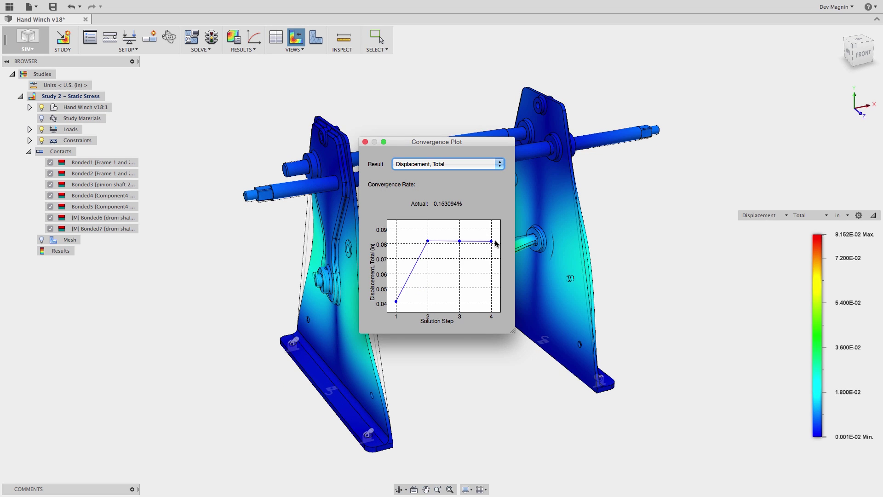
{"action": "left_click", "coordinate": [366, 142]}
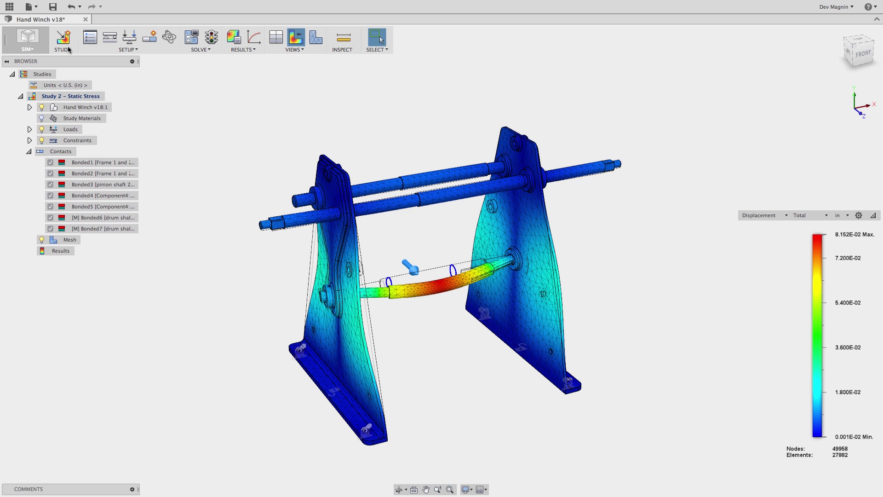
Create Study 3 – Modal Frequencies with its default 8-mode settings, then select all winch components
{"action": "left_click", "coordinate": [66, 45]}
{"action": "left_click", "coordinate": [462, 241]}
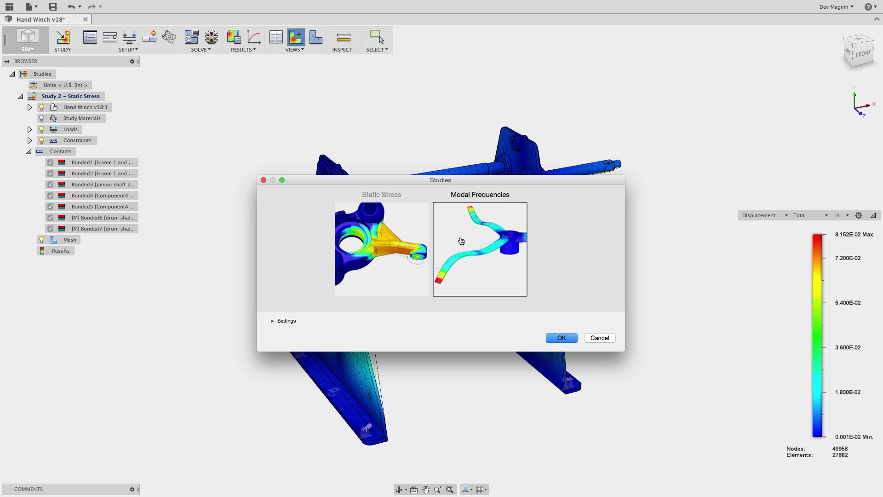
{"action": "left_click", "coordinate": [286, 321]}
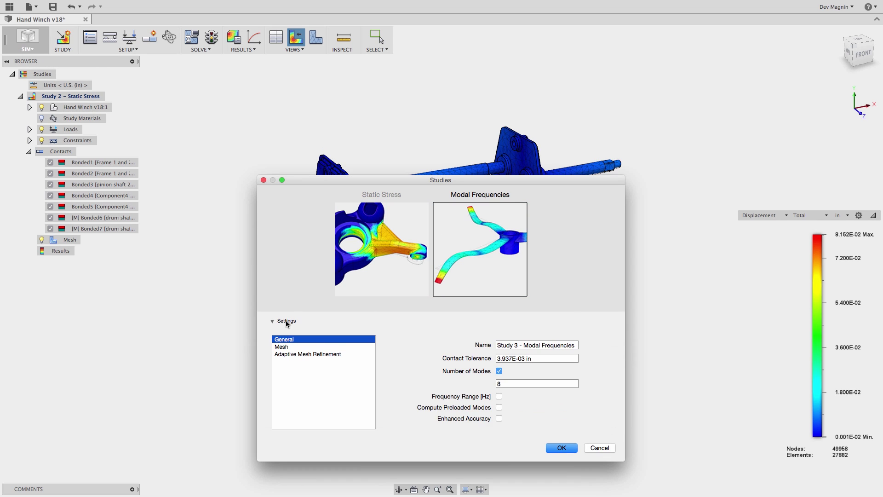
{"action": "left_click", "coordinate": [290, 349]}
{"action": "left_click", "coordinate": [291, 355]}
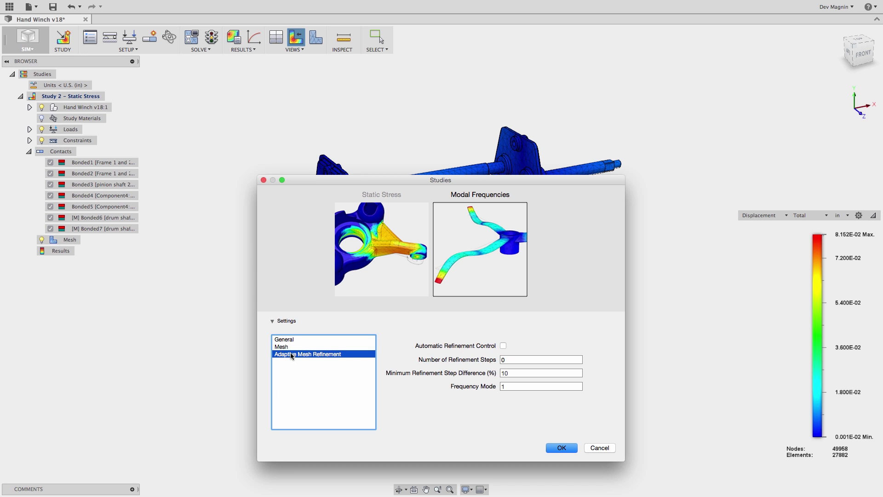
{"action": "left_click", "coordinate": [555, 447]}
{"action": "left_click_drag", "start_coordinate": [695, 463], "coordinate": [186, 72]}
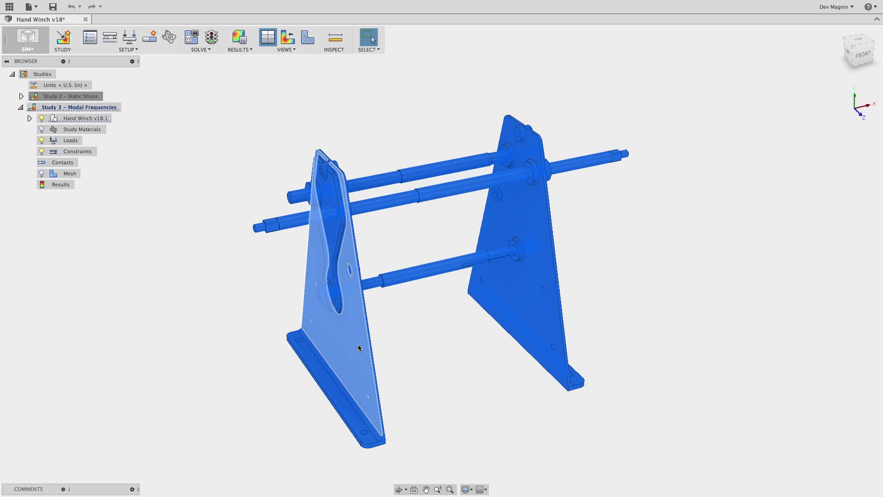
Clear the selection and copy Study 2's Force1 load and constraints into Study 3
{"action": "right_click", "coordinate": [368, 348]}
{"action": "left_click", "coordinate": [369, 410]}
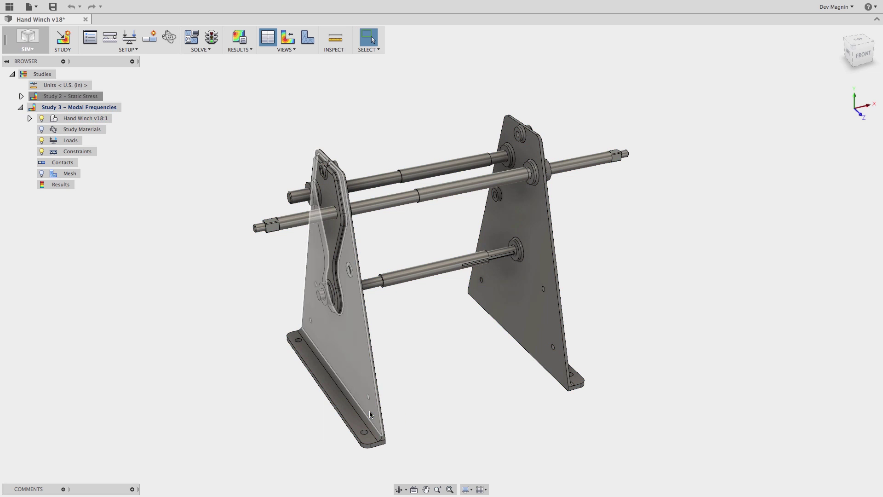
{"action": "left_click", "coordinate": [21, 96]}
{"action": "left_click", "coordinate": [29, 129]}
{"action": "left_click_drag", "start_coordinate": [64, 140], "coordinate": [76, 295]}
{"action": "left_click", "coordinate": [30, 152]}
{"action": "left_click", "coordinate": [68, 163]}
{"action": "left_click", "coordinate": [69, 206], "text": "shift"}
Start a manual contact in Study 3 between the drum shaft and the frame plate
{"action": "right_click", "coordinate": [63, 306]}
{"action": "left_click", "coordinate": [97, 330]}
{"action": "left_click", "coordinate": [510, 253]}
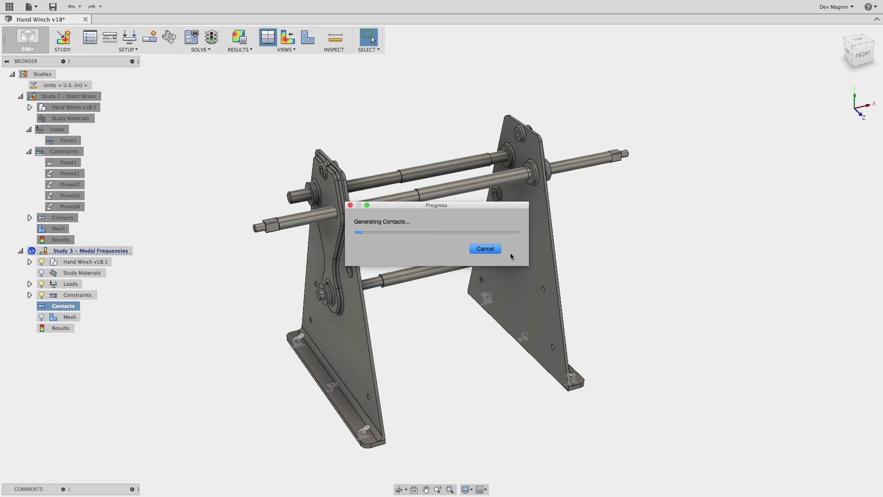
{"action": "left_click", "coordinate": [509, 247]}
{"action": "left_click", "coordinate": [518, 250]}
{"action": "left_click", "coordinate": [516, 274]}
{"action": "left_click", "coordinate": [516, 275]}
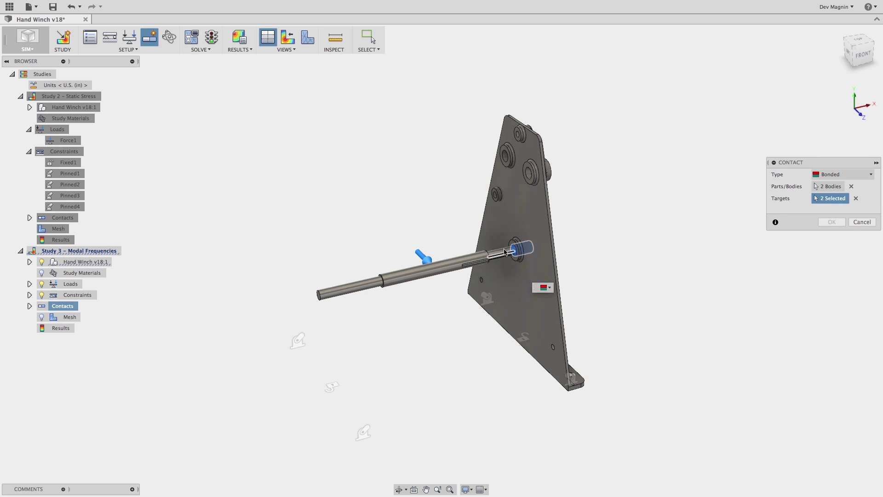
{"action": "left_click", "coordinate": [518, 251]}
{"action": "left_click", "coordinate": [520, 252]}
Bond the shaft face to the plate hole and solve, giving a 53.03 Hz first mode
{"action": "left_click", "coordinate": [526, 289]}
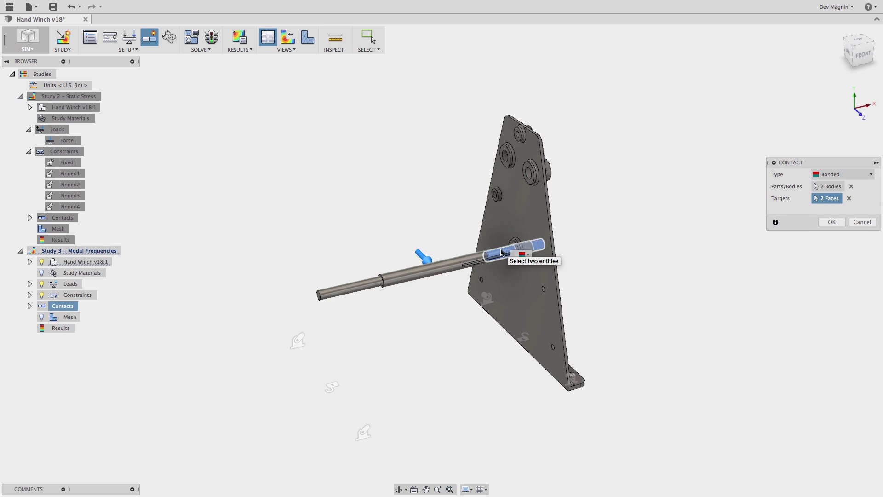
{"action": "left_click", "coordinate": [334, 283]}
{"action": "left_click", "coordinate": [330, 297]}
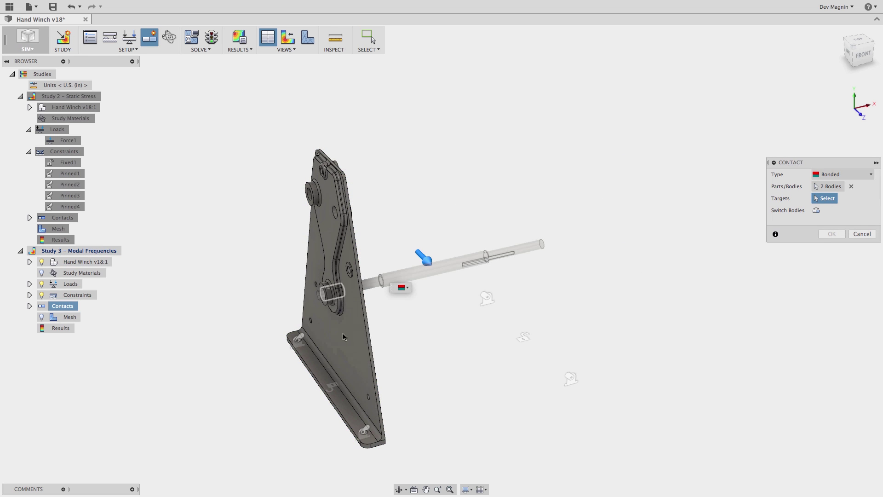
{"action": "key", "text": "Return"}
{"action": "left_click", "coordinate": [70, 317]}
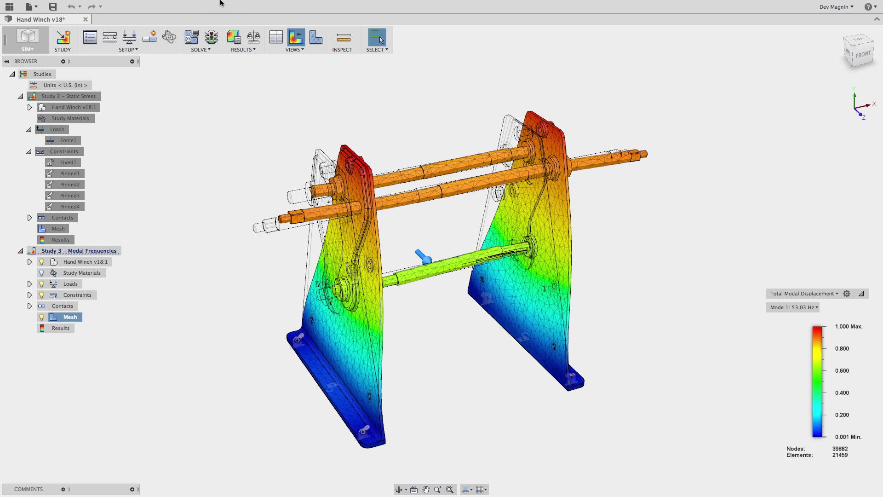
Animate the 53.03 Hz Mode 1 shape from near-front and top-front-right corner views, then close it
{"action": "left_click", "coordinate": [249, 50]}
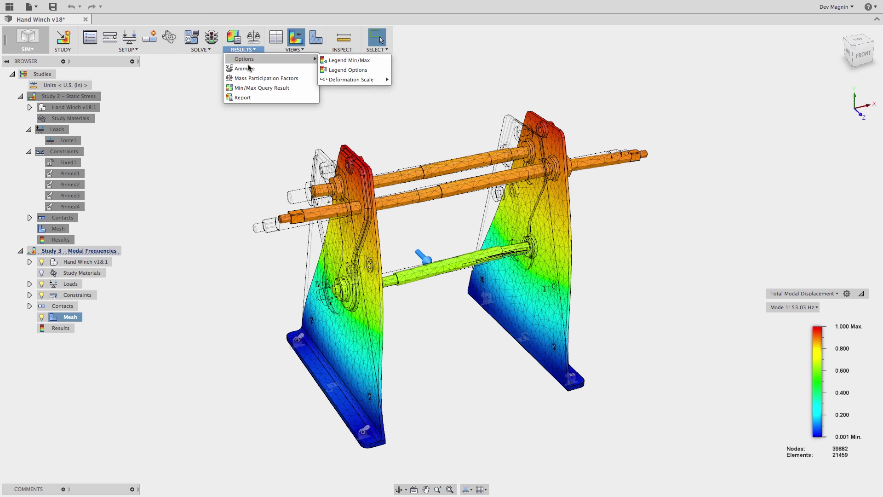
{"action": "left_click", "coordinate": [248, 70]}
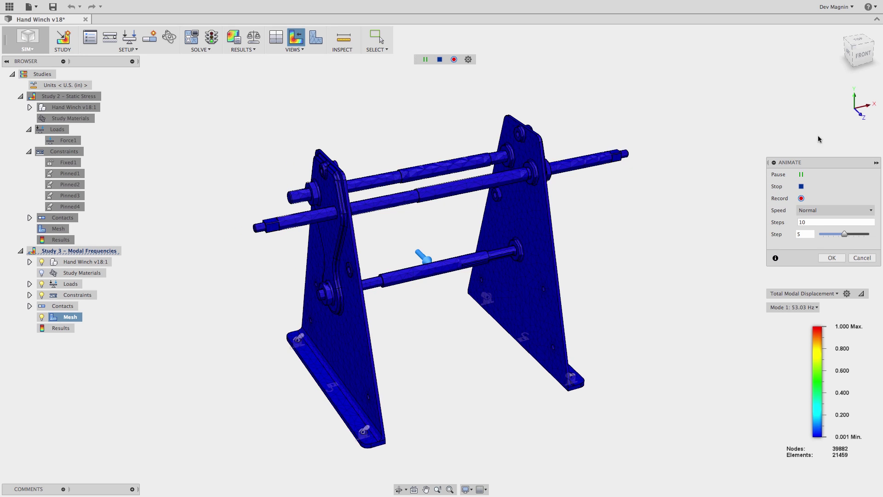
{"action": "left_click", "coordinate": [871, 46]}
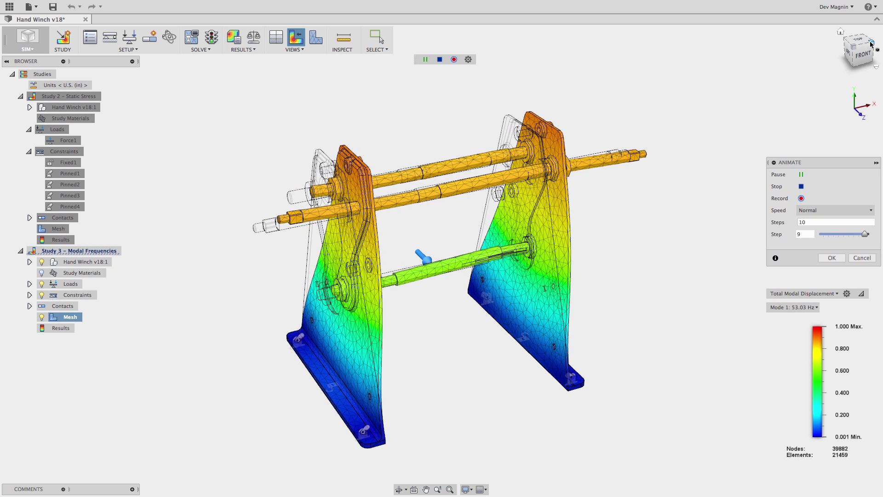
{"action": "left_click", "coordinate": [871, 46]}
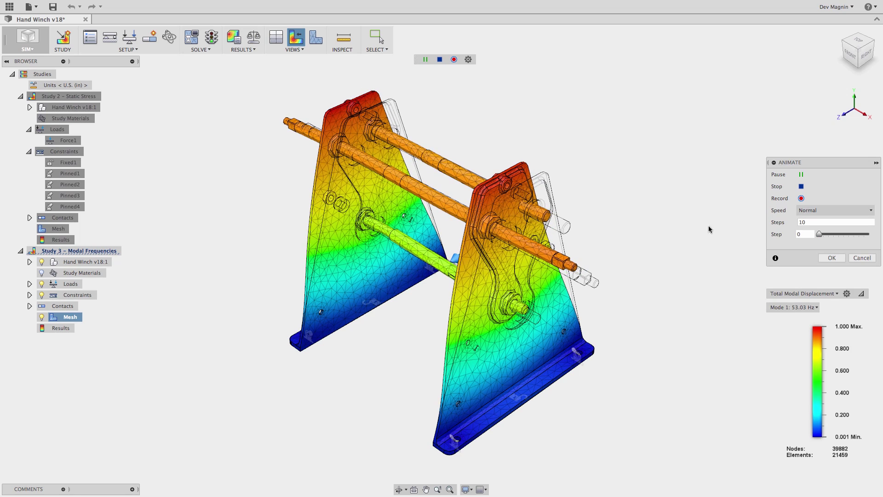
{"action": "left_click", "coordinate": [832, 259]}
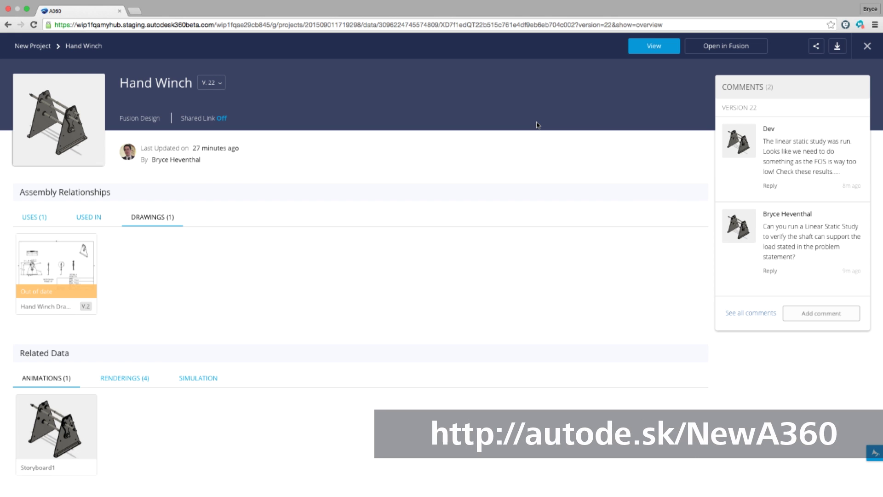
Browse the Used In, Renderings and Simulation tabs and open the Study 2 - Static Stress results
{"action": "left_click", "coordinate": [88, 217]}
{"action": "left_click", "coordinate": [134, 381]}
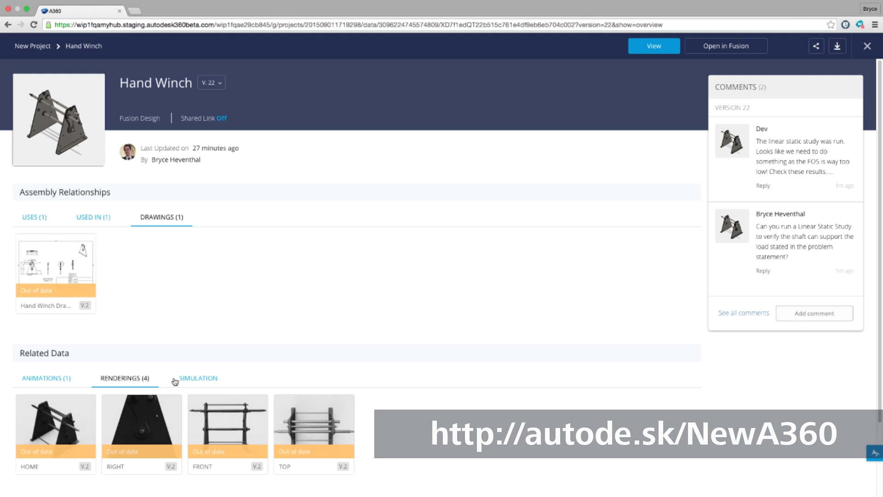
{"action": "left_click", "coordinate": [190, 378]}
{"action": "left_click", "coordinate": [100, 427]}
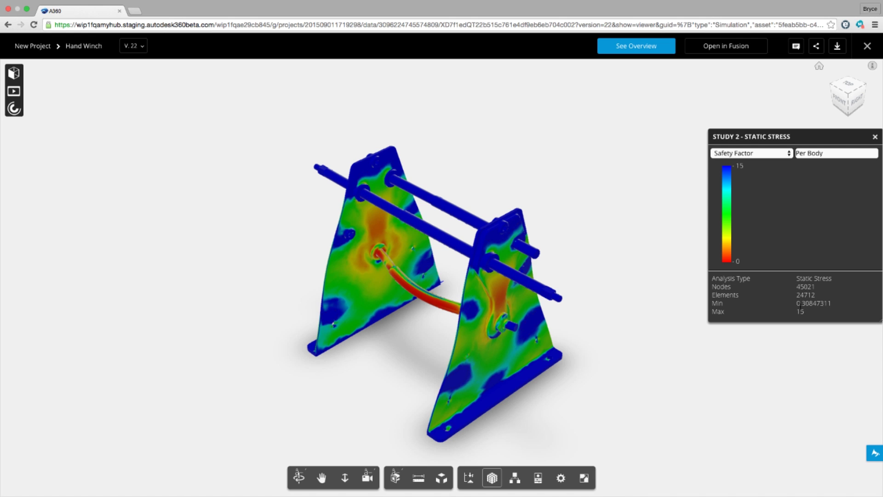
Switch the result plot from Safety Factor to von Mises Stress and inspect the model
{"action": "left_click", "coordinate": [767, 155]}
{"action": "left_click", "coordinate": [766, 160]}
{"action": "left_click_drag", "start_coordinate": [611, 262], "coordinate": [635, 278]}
{"action": "scroll", "coordinate": [464, 315], "scroll_direction": "up", "scroll_amount": 5}
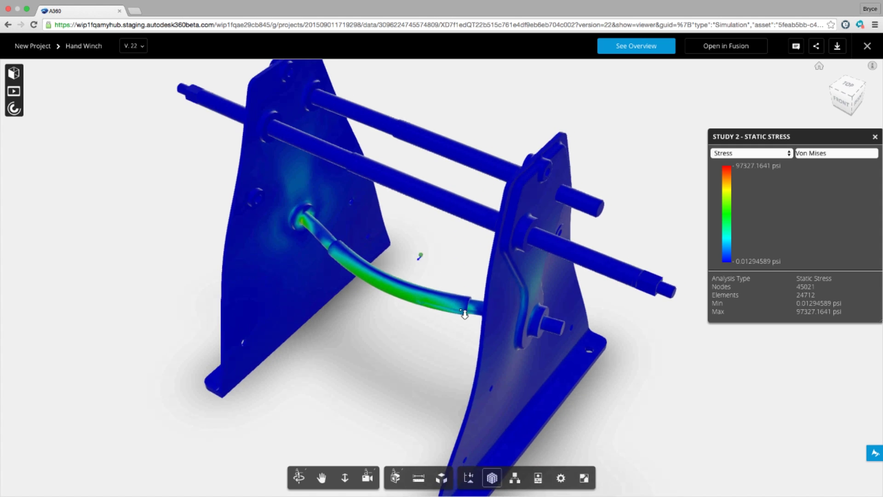
{"action": "left_click", "coordinate": [819, 68]}
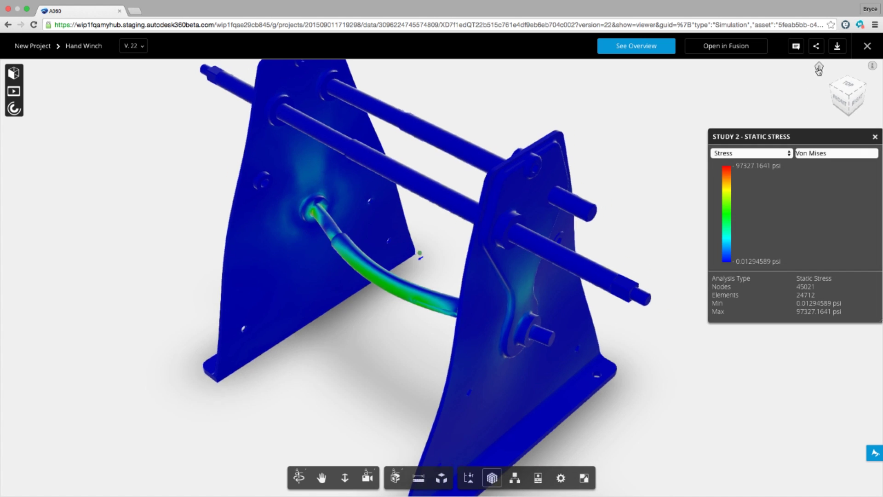
Post a comment starting 'I will get' about asking the customer for a better FOS
{"action": "left_click", "coordinate": [797, 46]}
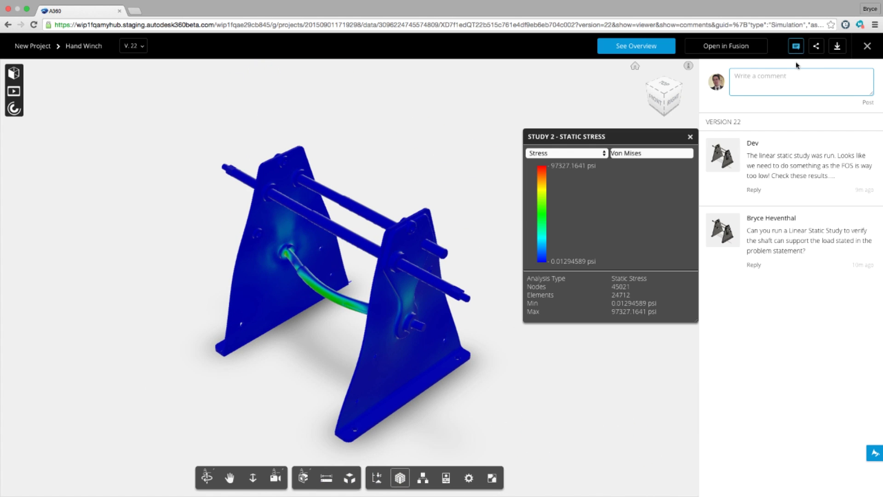
{"action": "type", "text": "I will get with the customer to see what should be changed to get a"}
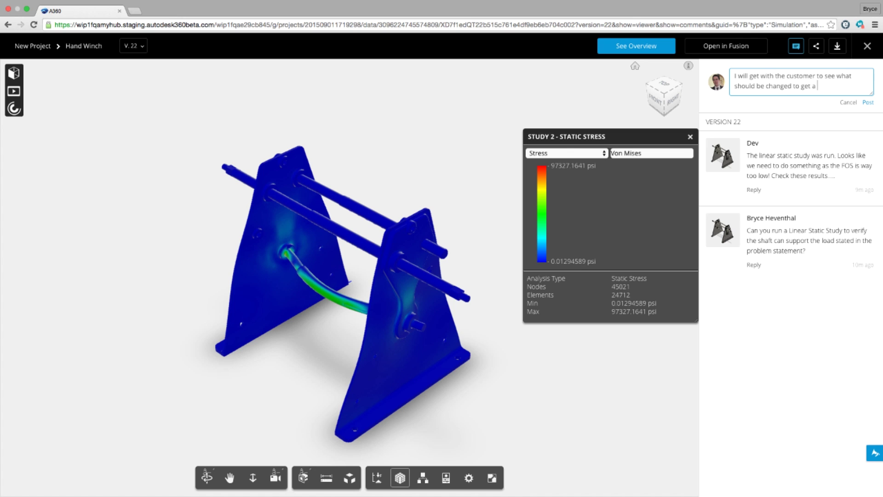
{"action": "scroll", "coordinate": [826, 74], "scroll_direction": "down", "scroll_amount": 1}
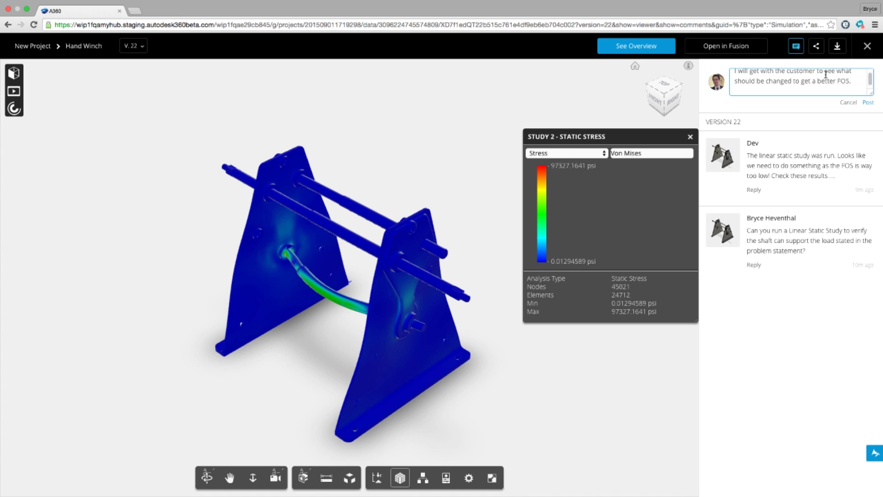
{"action": "left_click", "coordinate": [869, 104]}
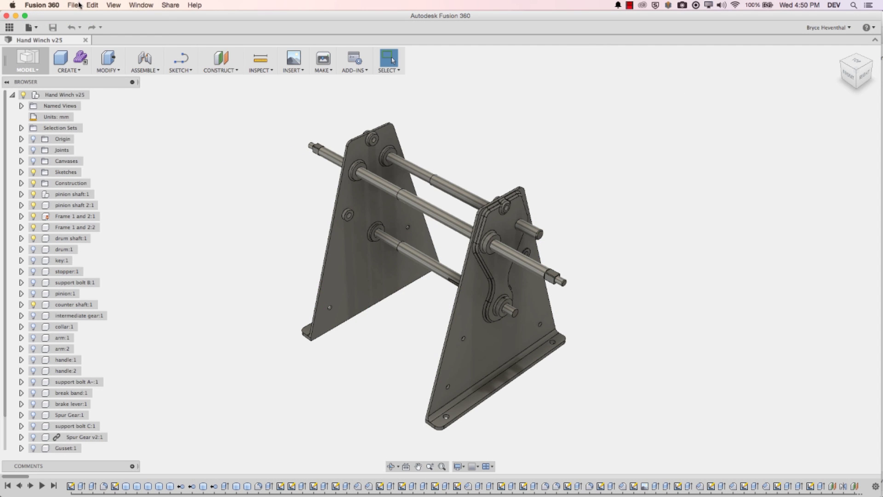
Start a live review, join as Customer, and ask 'What would you like to change to increase the FOS of this design?'
{"action": "left_click", "coordinate": [79, 5]}
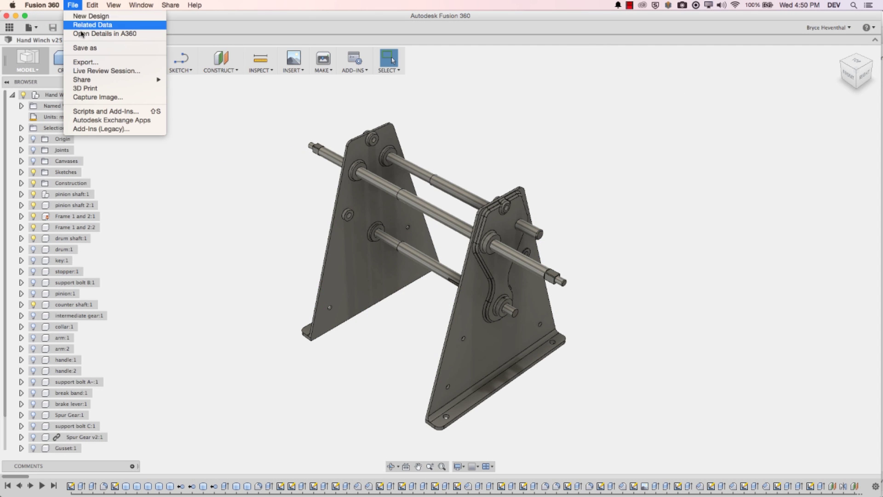
{"action": "left_click", "coordinate": [86, 71]}
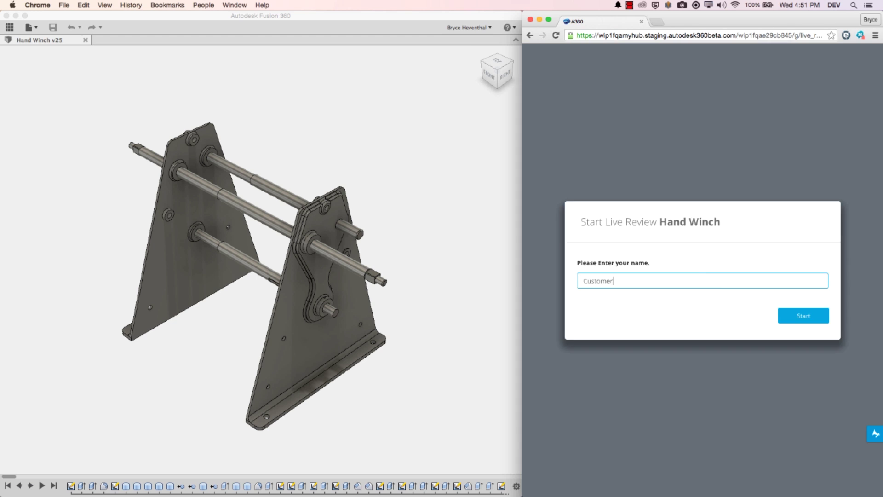
{"action": "key", "text": "Return"}
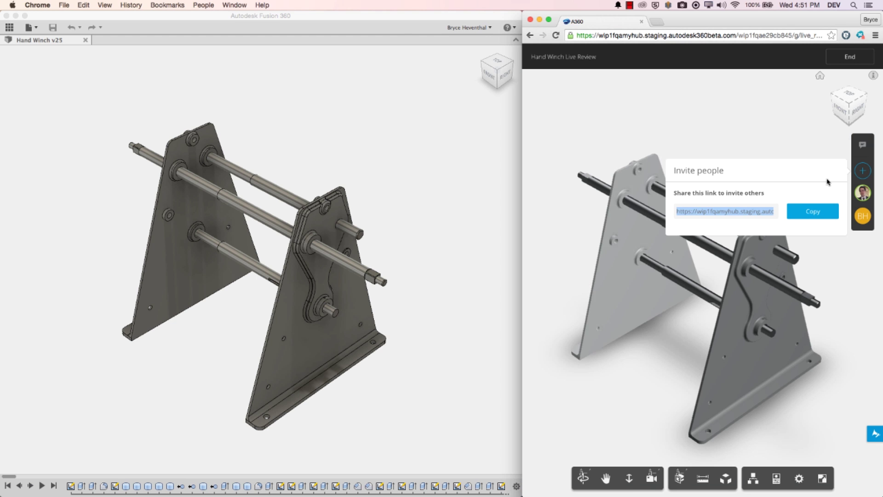
{"action": "left_click", "coordinate": [863, 171]}
{"action": "left_click", "coordinate": [461, 211]}
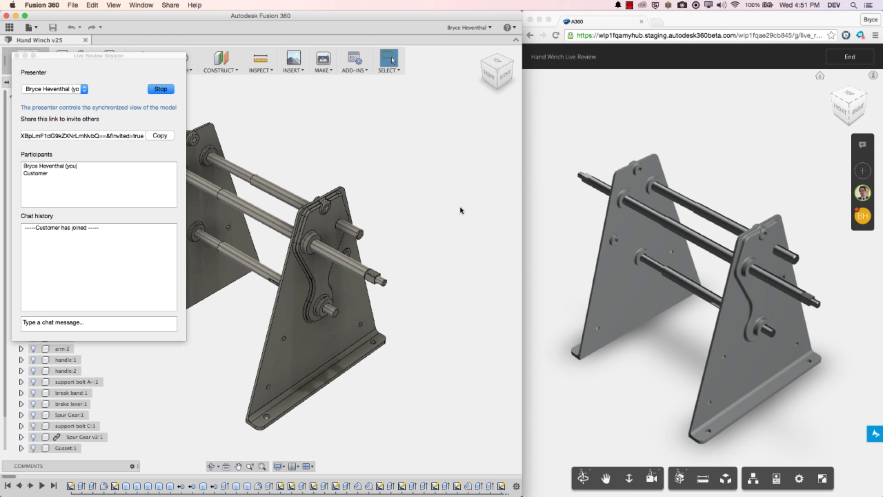
{"action": "left_click", "coordinate": [155, 323]}
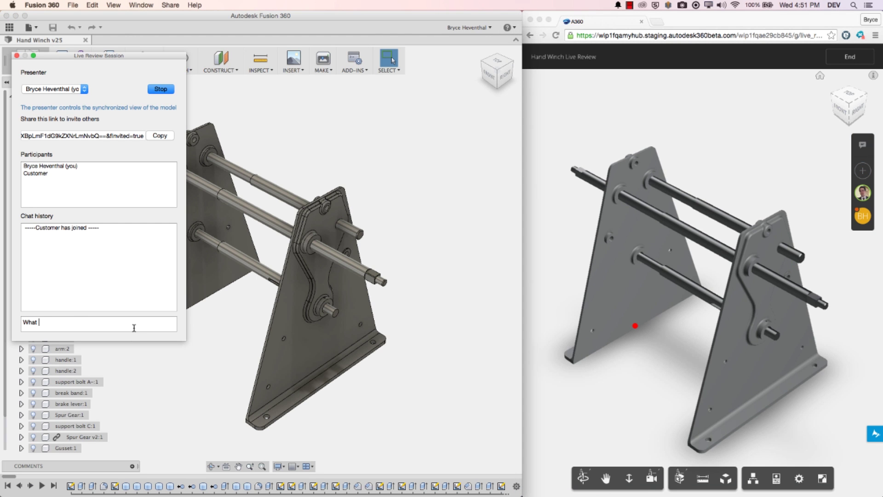
{"action": "type", "text": "What would you like to change to increase the FOS of this design?"}
{"action": "key", "text": "Return"}
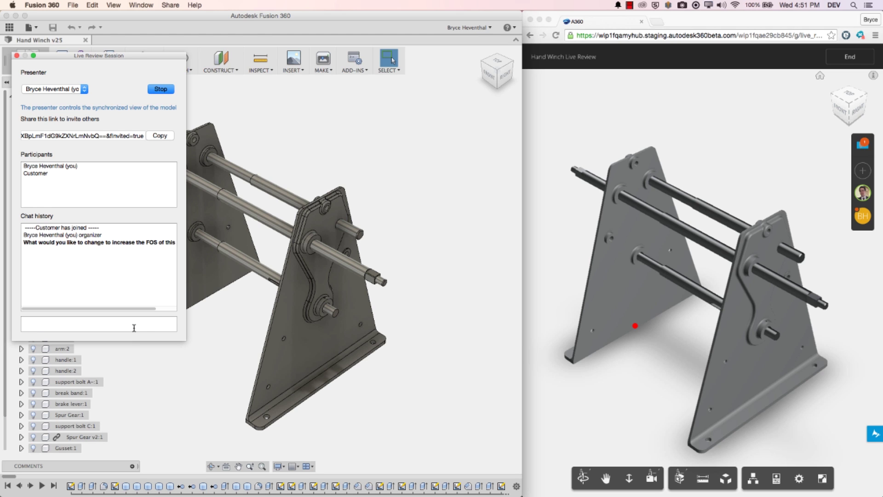
Make the customer the presenter, orbit the shared winch, and begin the reply 'Let'
{"action": "left_click", "coordinate": [69, 89]}
{"action": "left_click", "coordinate": [78, 97]}
{"action": "left_click", "coordinate": [549, 223]}
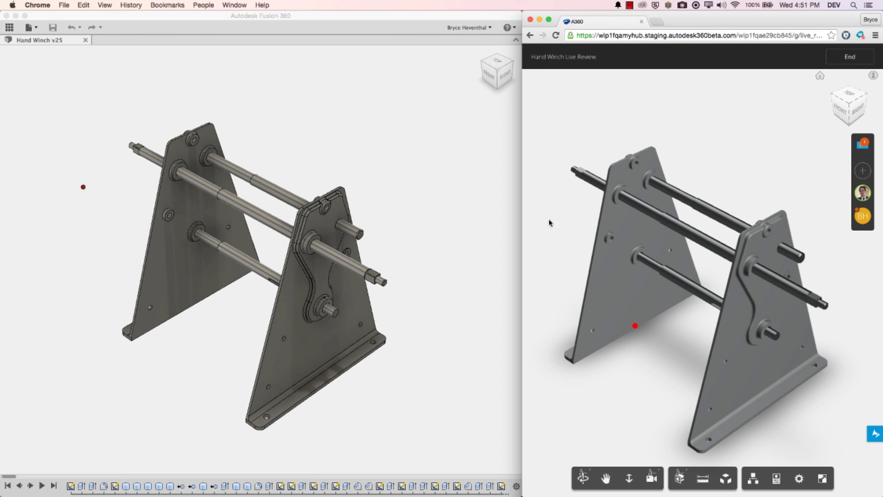
{"action": "left_click_drag", "start_coordinate": [556, 225], "coordinate": [612, 273]}
{"action": "scroll", "coordinate": [612, 273], "scroll_direction": "up", "scroll_amount": 10}
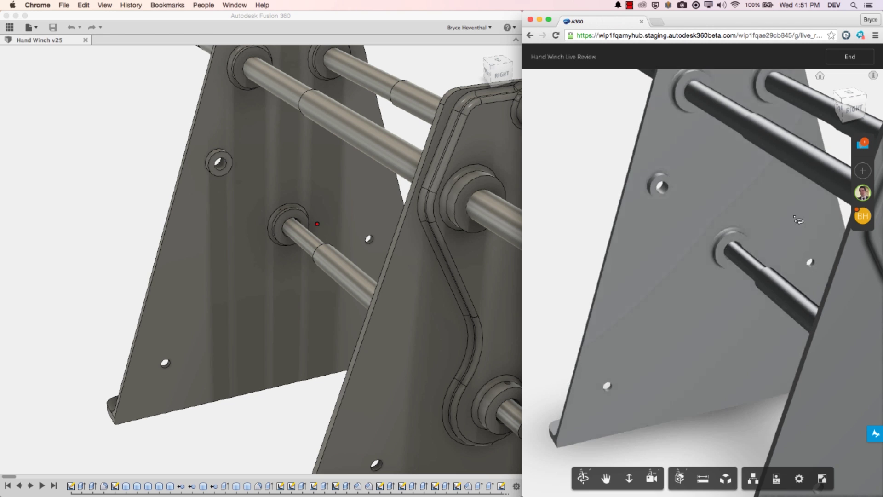
{"action": "left_click", "coordinate": [860, 146]}
{"action": "left_click", "coordinate": [753, 302]}
{"action": "type", "text": "Let"}
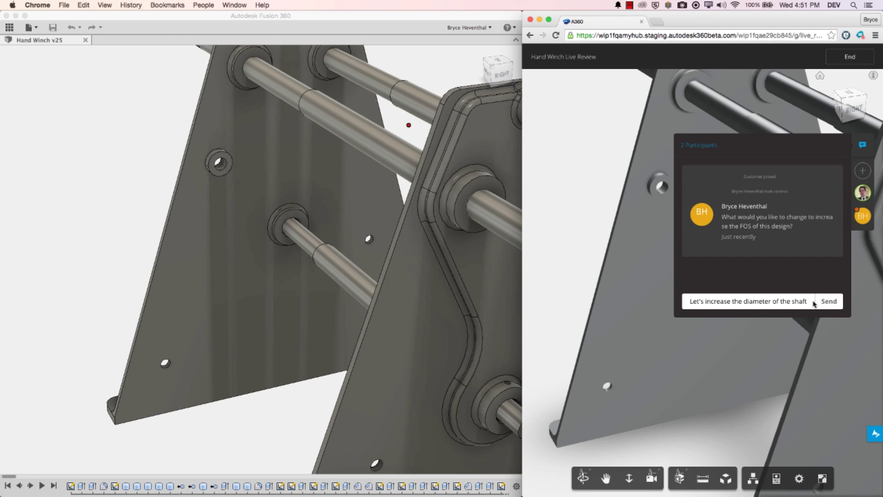
Send the 'increase the shaft diameter' reply and take presenter control back
{"action": "left_click", "coordinate": [815, 302]}
{"action": "left_click", "coordinate": [447, 227]}
{"action": "left_click", "coordinate": [446, 226]}
{"action": "left_click", "coordinate": [72, 89]}
{"action": "left_click", "coordinate": [72, 83]}
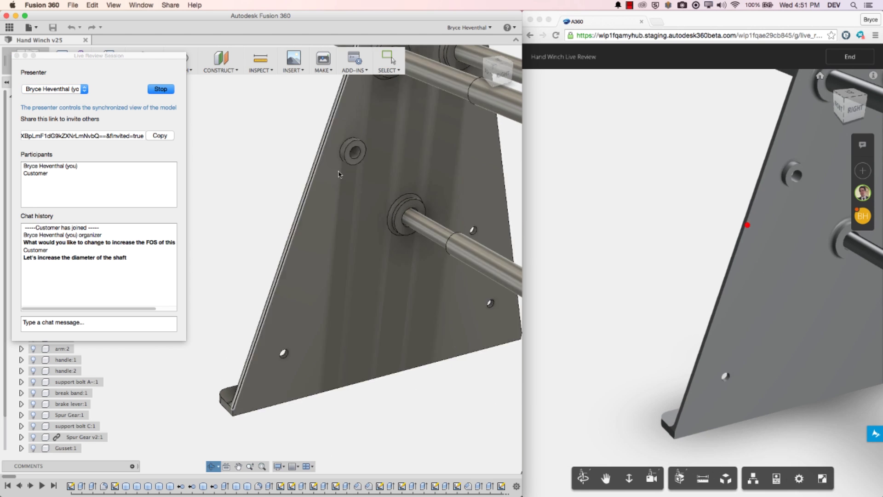
{"action": "scroll", "coordinate": [213, 255], "scroll_direction": "up", "scroll_amount": 10}
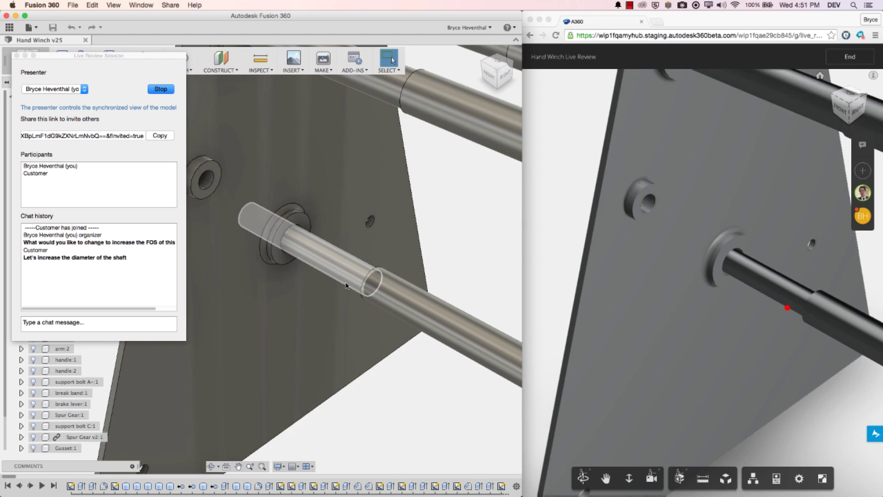
Offset a shaft face by -2 mm
{"action": "right_click", "coordinate": [347, 285]}
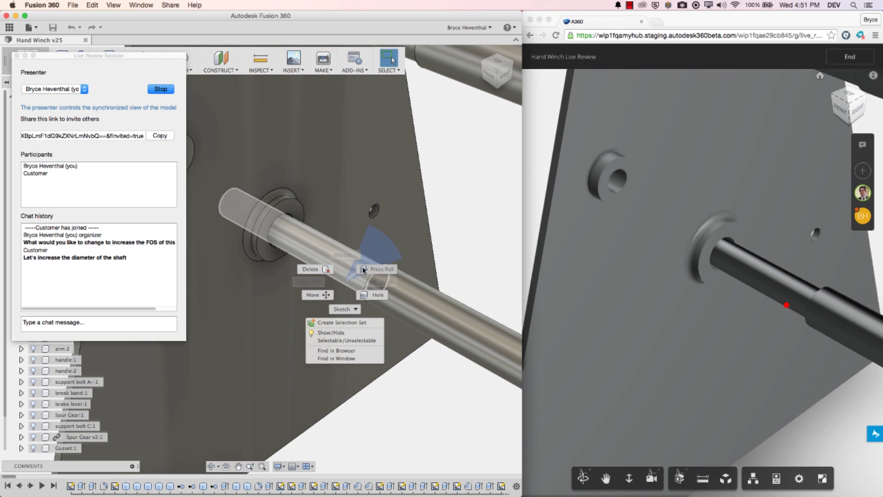
{"action": "left_click", "coordinate": [375, 267]}
{"action": "left_click", "coordinate": [302, 213]}
{"action": "type", "text": "-2"}
{"action": "right_click", "coordinate": [301, 211]}
{"action": "left_click", "coordinate": [331, 196]}
{"action": "scroll", "coordinate": [366, 286], "scroll_direction": "down", "scroll_amount": 5}
Offset the shaft's cylindrical face outward by 3 mm
{"action": "right_click", "coordinate": [366, 287]}
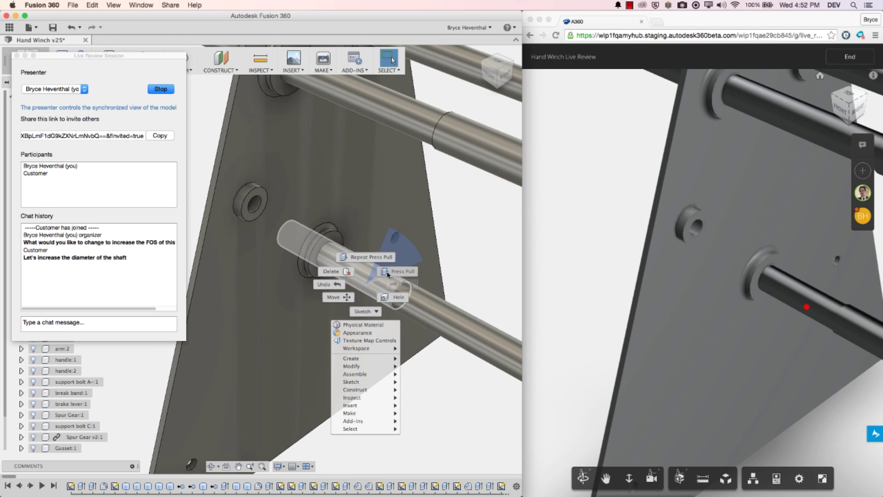
{"action": "left_click", "coordinate": [395, 269]}
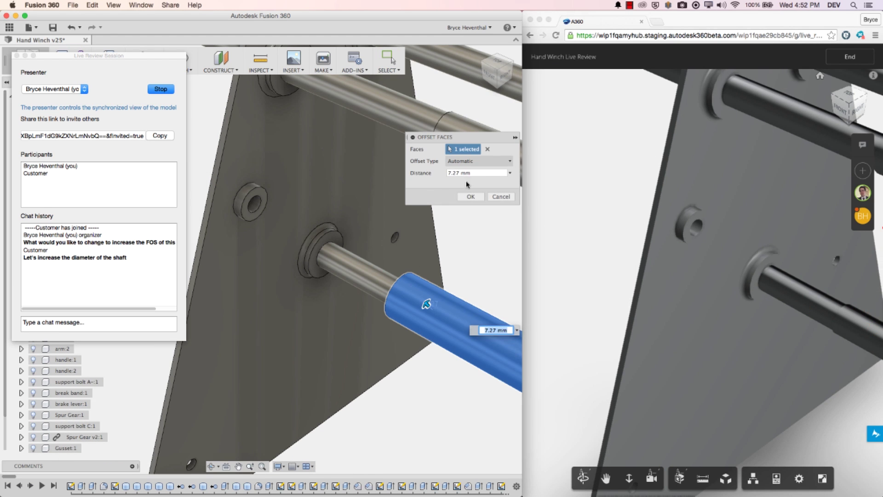
{"action": "left_click", "coordinate": [446, 173]}
{"action": "type", "text": "3"}
{"action": "key", "text": "Return"}
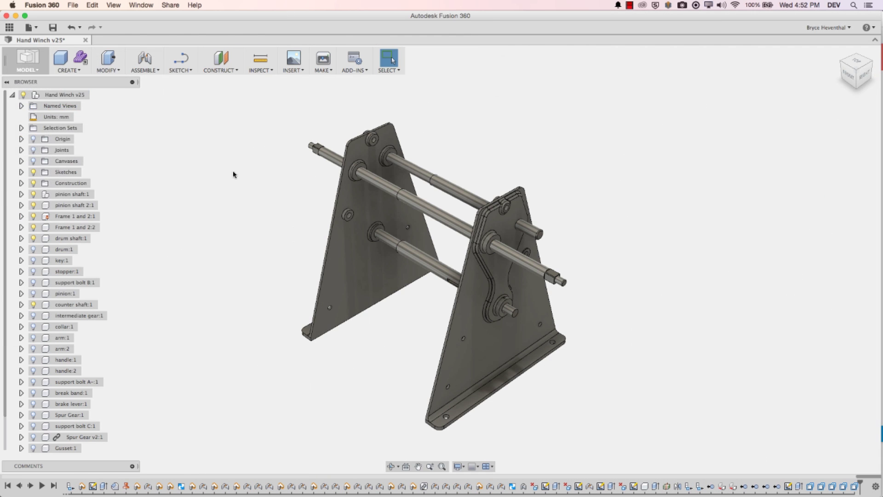
{"action": "left_click", "coordinate": [32, 69]}
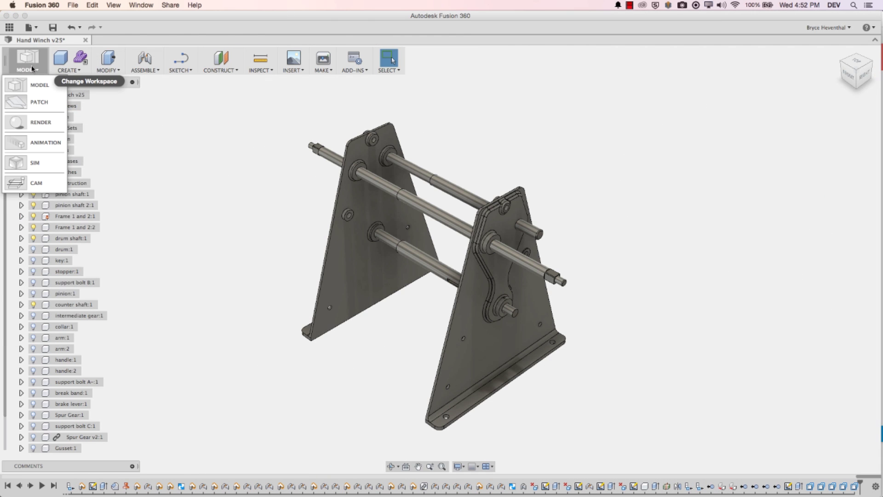
Re-solve the static stress study in SIM and show Safety Factor results, minimum 2.48
{"action": "left_click", "coordinate": [34, 163]}
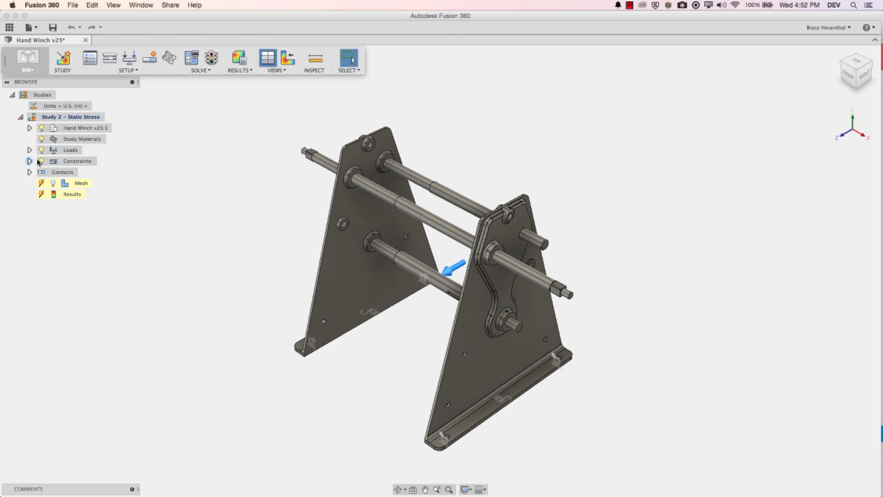
{"action": "left_click", "coordinate": [212, 57]}
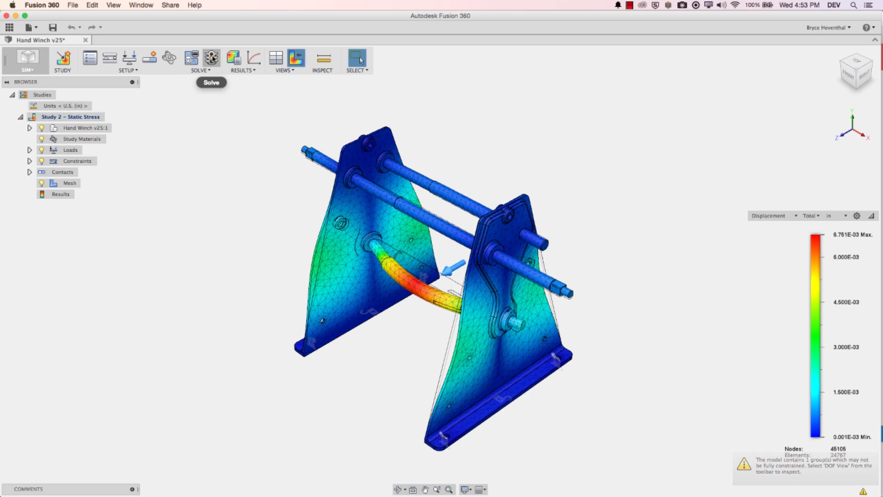
{"action": "left_click", "coordinate": [768, 213]}
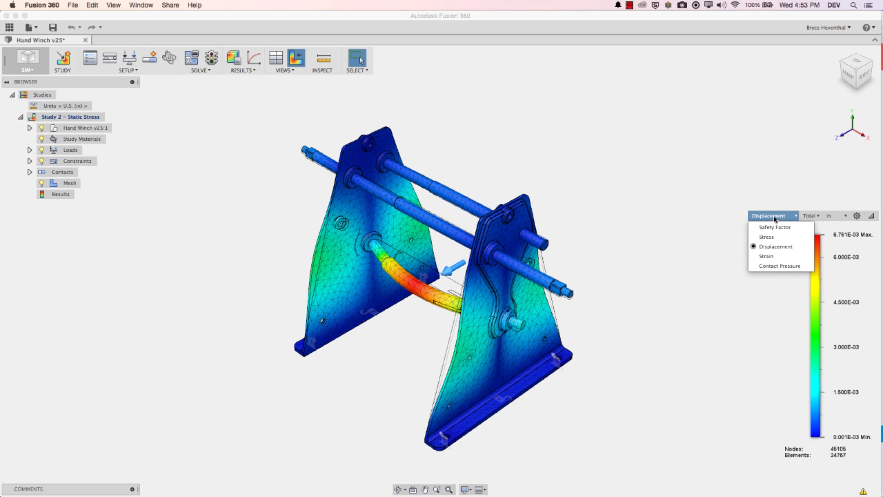
{"action": "left_click", "coordinate": [774, 223]}
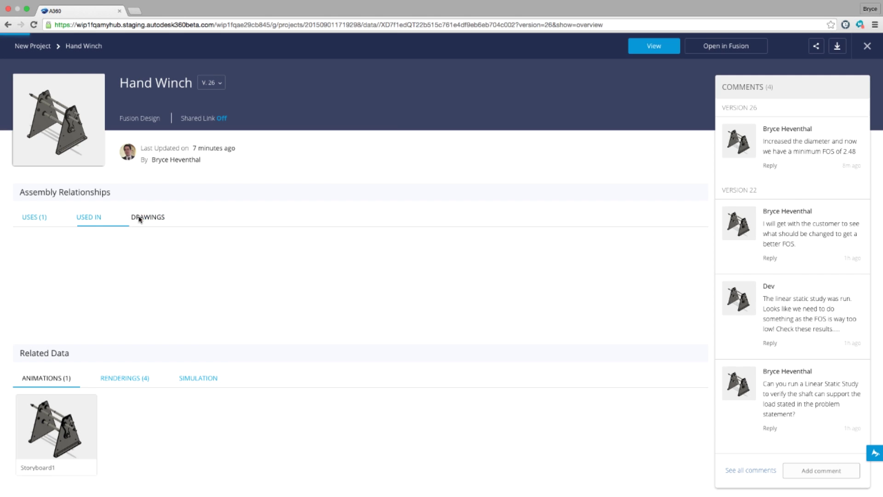
{"action": "left_click", "coordinate": [138, 220]}
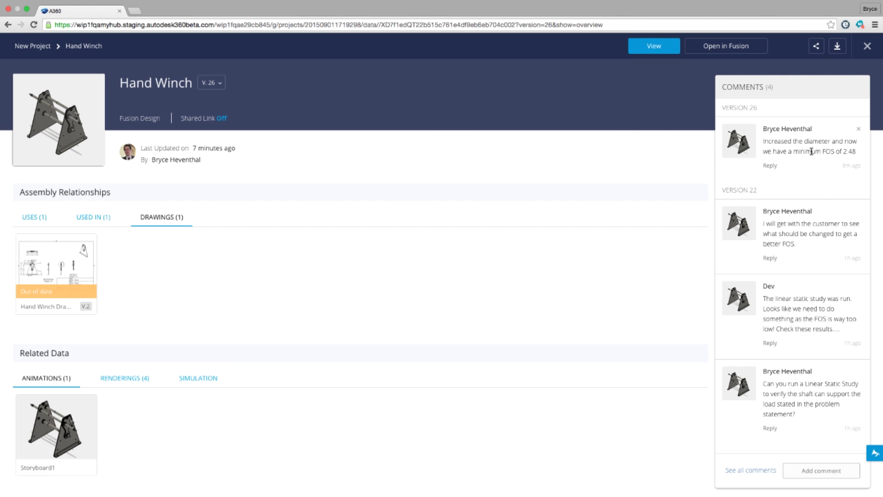
Open the Hand Winch Drawing page and launch it in Fusion
{"action": "left_click", "coordinate": [55, 263]}
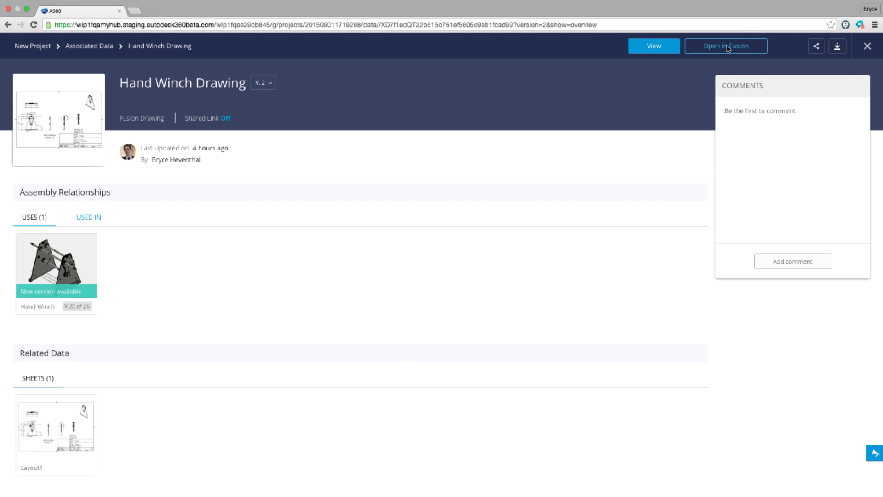
{"action": "left_click", "coordinate": [727, 46]}
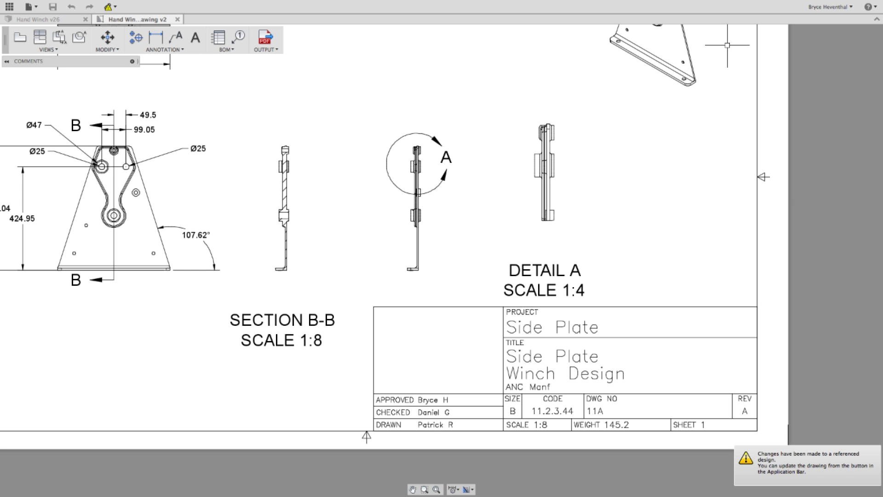
Fit the sheet, update the out-of-date drawing, and center-mark the lower holes
{"action": "left_click", "coordinate": [437, 489]}
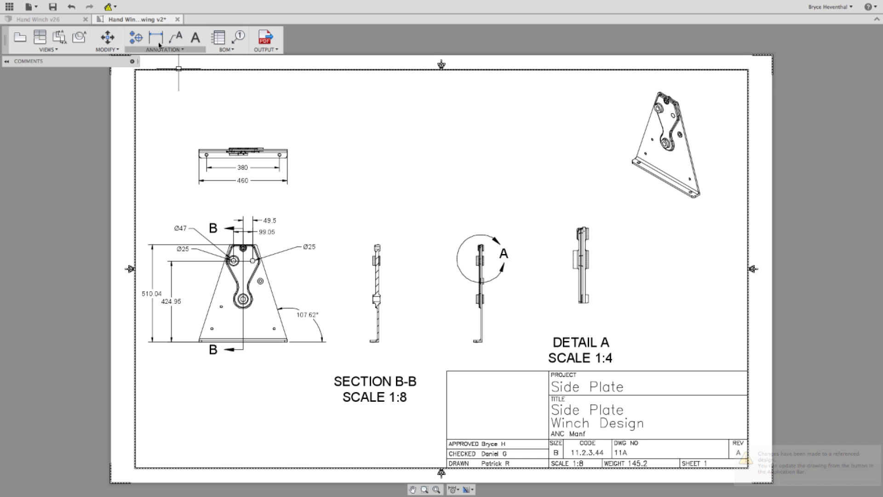
{"action": "left_click", "coordinate": [109, 7]}
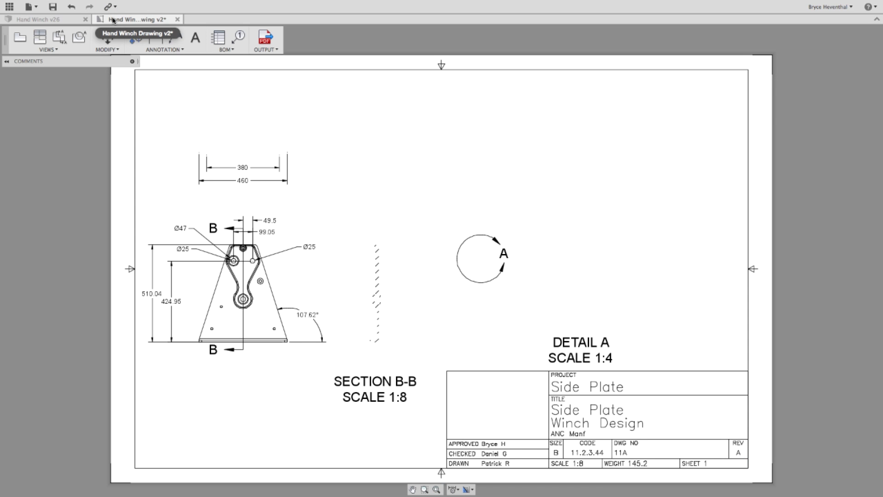
{"action": "left_click", "coordinate": [136, 37]}
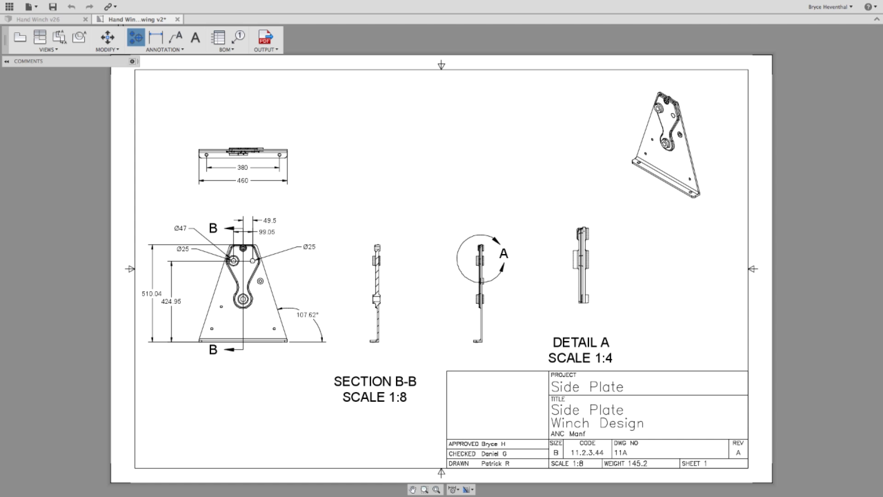
{"action": "scroll", "coordinate": [210, 328], "scroll_direction": "up", "scroll_amount": 5}
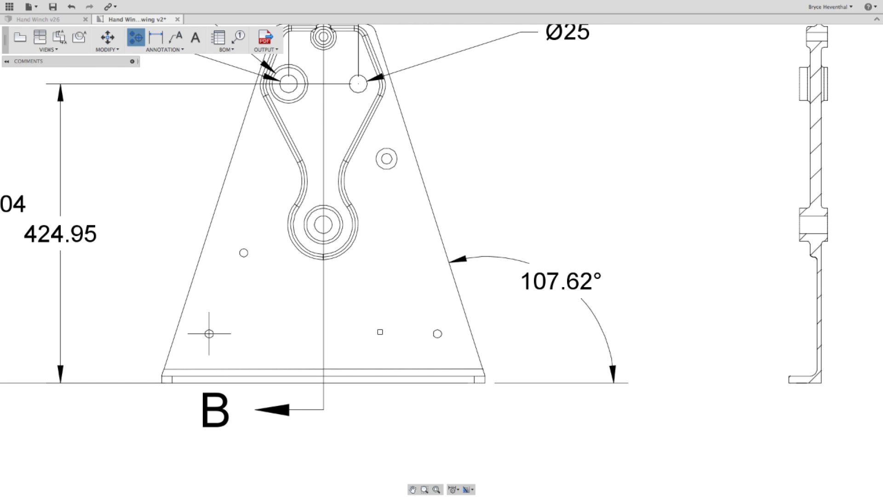
{"action": "left_click", "coordinate": [435, 331]}
Dimension the two lower center marks 324.79 apart, placed below the view
{"action": "right_click", "coordinate": [398, 321]}
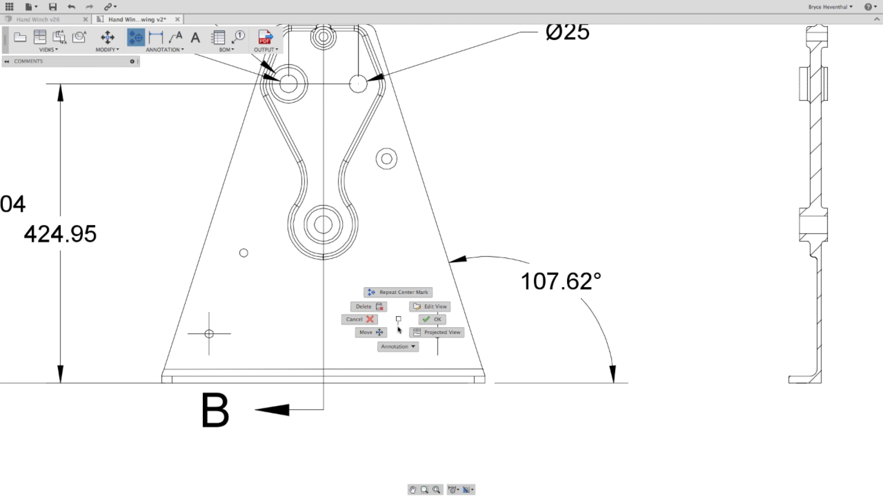
{"action": "left_click", "coordinate": [352, 335]}
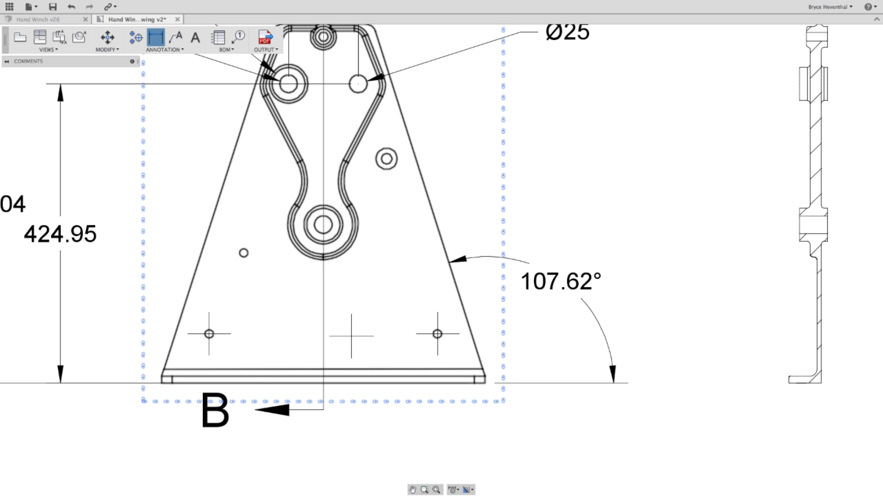
{"action": "left_click", "coordinate": [209, 351]}
{"action": "left_click", "coordinate": [438, 355]}
{"action": "left_click", "coordinate": [429, 448]}
{"action": "key", "text": "Escape"}
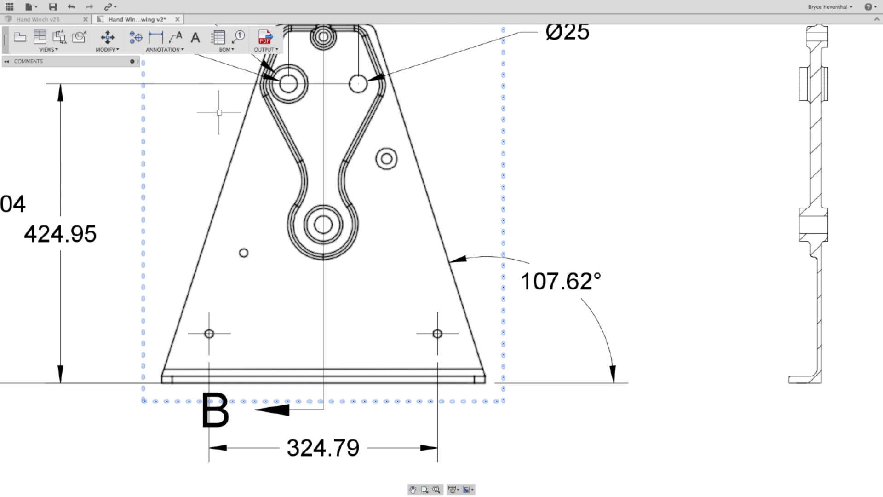
{"action": "left_click", "coordinate": [165, 49]}
{"action": "scroll", "coordinate": [764, 269], "scroll_direction": "up", "scroll_amount": 5}
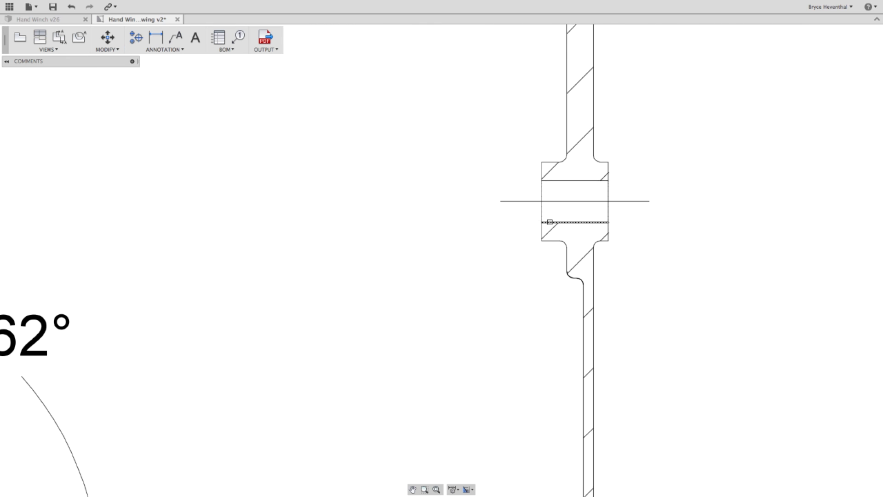
{"action": "scroll", "coordinate": [583, 222], "scroll_direction": "down", "scroll_amount": 6}
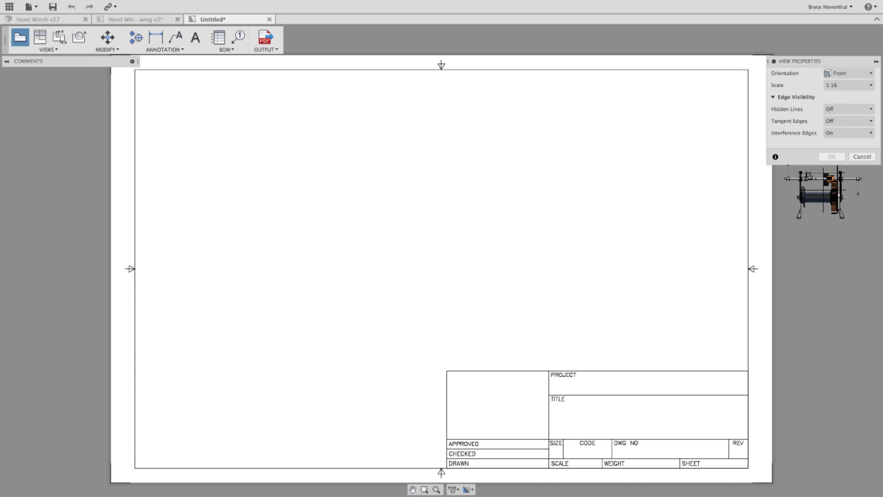
Place an NW Isometric 1:5 base view at left and a parts list at top right
{"action": "left_click", "coordinate": [848, 74]}
{"action": "left_click", "coordinate": [847, 151]}
{"action": "left_click", "coordinate": [370, 215]}
{"action": "left_click_drag", "start_coordinate": [336, 196], "coordinate": [226, 195]}
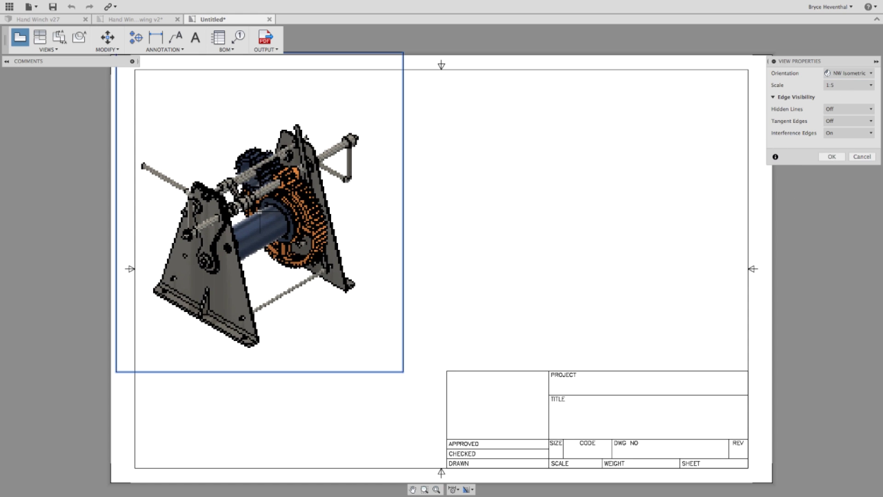
{"action": "key", "text": "Return"}
{"action": "left_click", "coordinate": [219, 37]}
{"action": "left_click", "coordinate": [748, 70]}
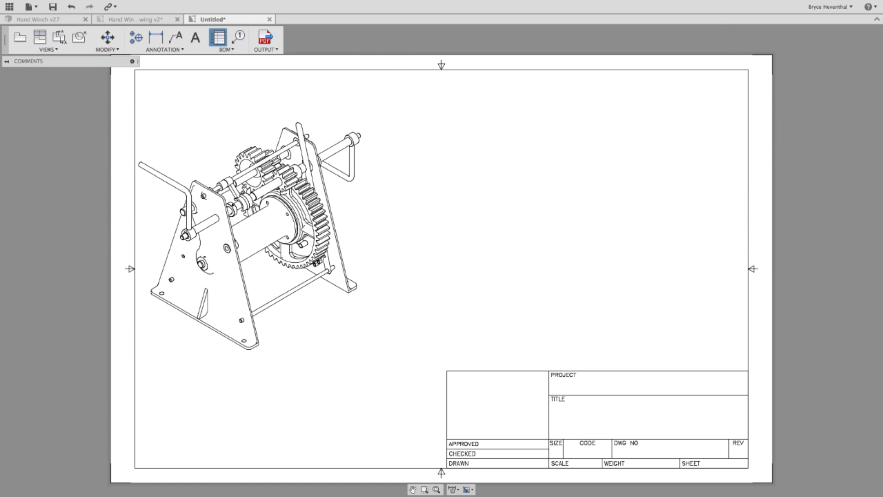
Add four balloons (1, 14, 3, 8) to the handle, shafts and other parts
{"action": "left_click", "coordinate": [238, 37]}
{"action": "left_click", "coordinate": [331, 147]}
{"action": "left_click", "coordinate": [373, 95]}
{"action": "left_click", "coordinate": [355, 162]}
{"action": "left_click", "coordinate": [402, 144]}
{"action": "left_click", "coordinate": [335, 226]}
{"action": "left_click", "coordinate": [413, 189]}
{"action": "left_click", "coordinate": [324, 277]}
{"action": "left_click", "coordinate": [404, 271]}
Renumber the four balloons 1 to 4
{"action": "left_click", "coordinate": [227, 50]}
{"action": "left_click", "coordinate": [223, 79]}
{"action": "left_click", "coordinate": [373, 95]}
{"action": "left_click", "coordinate": [407, 196]}
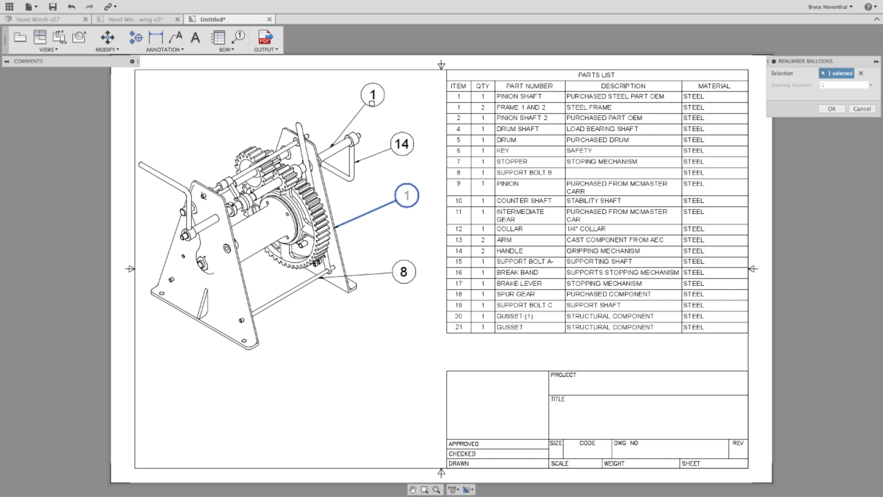
{"action": "left_click", "coordinate": [402, 144]}
{"action": "left_click", "coordinate": [403, 272]}
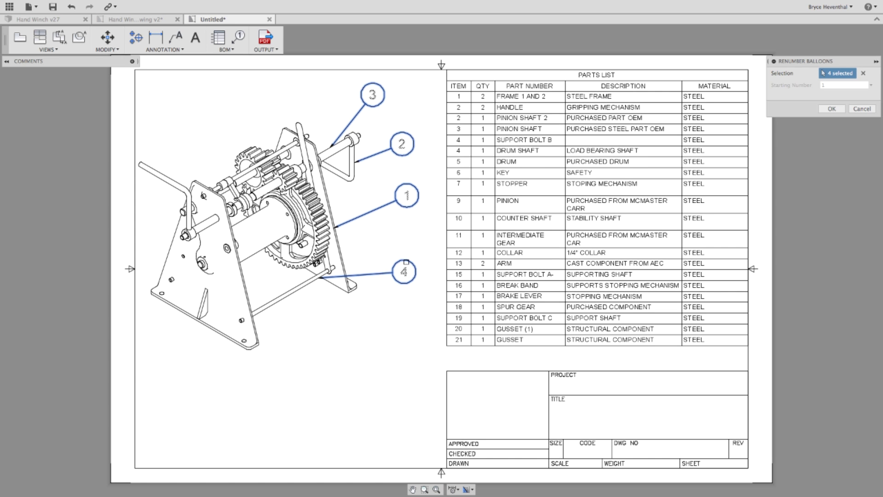
{"action": "right_click", "coordinate": [405, 236]}
{"action": "left_click", "coordinate": [425, 218]}
Align balloons 1–4 in a vertical column
{"action": "left_click", "coordinate": [227, 50]}
{"action": "left_click", "coordinate": [265, 86]}
{"action": "left_click", "coordinate": [372, 95]}
{"action": "left_click", "coordinate": [402, 144]}
{"action": "left_click", "coordinate": [406, 196]}
{"action": "left_click", "coordinate": [403, 272]}
{"action": "right_click", "coordinate": [403, 271]}
{"action": "left_click", "coordinate": [315, 247]}
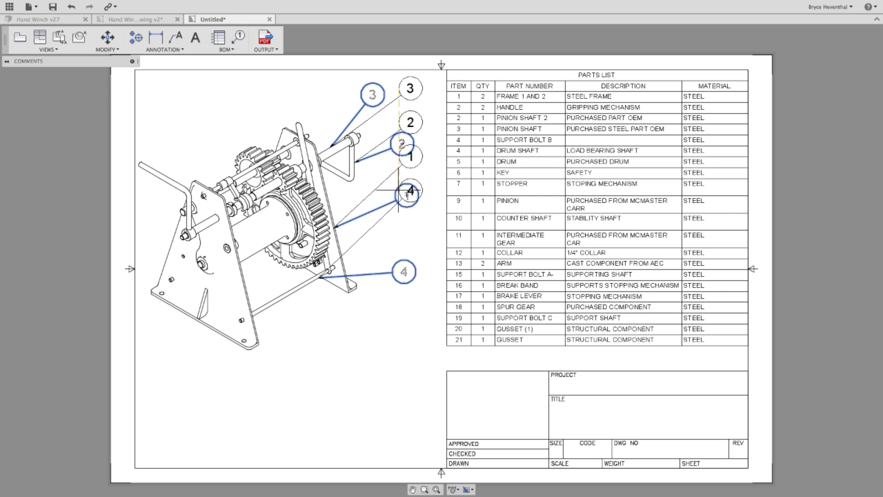